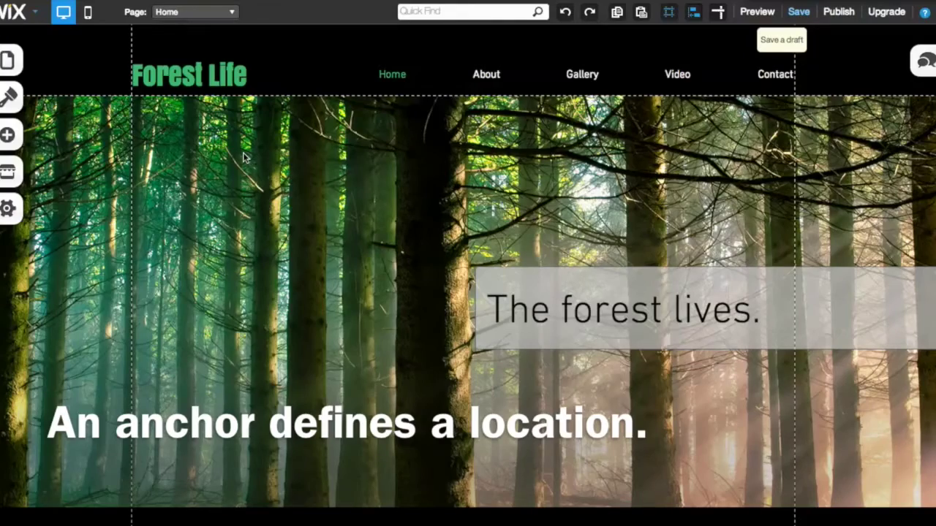
pyautogui.scroll(-5, 488, 232)
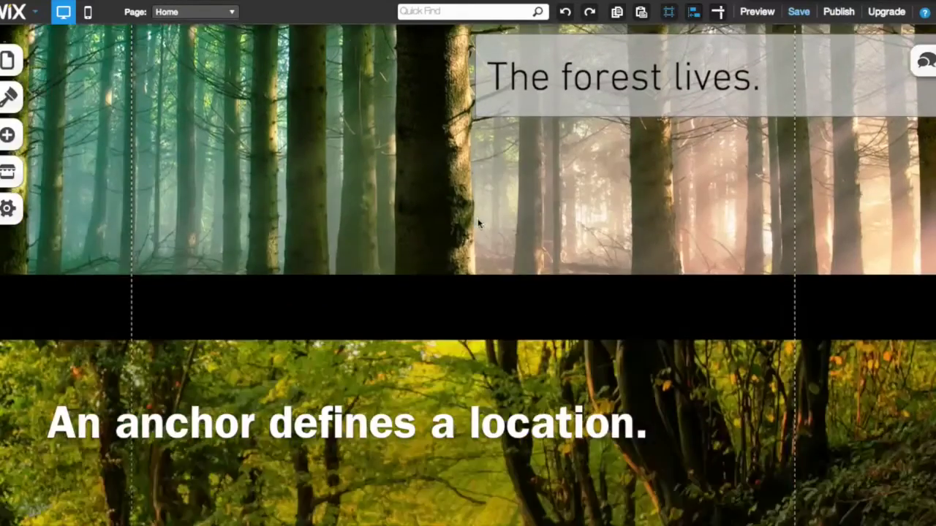
pyautogui.scroll(-10, 478, 223)
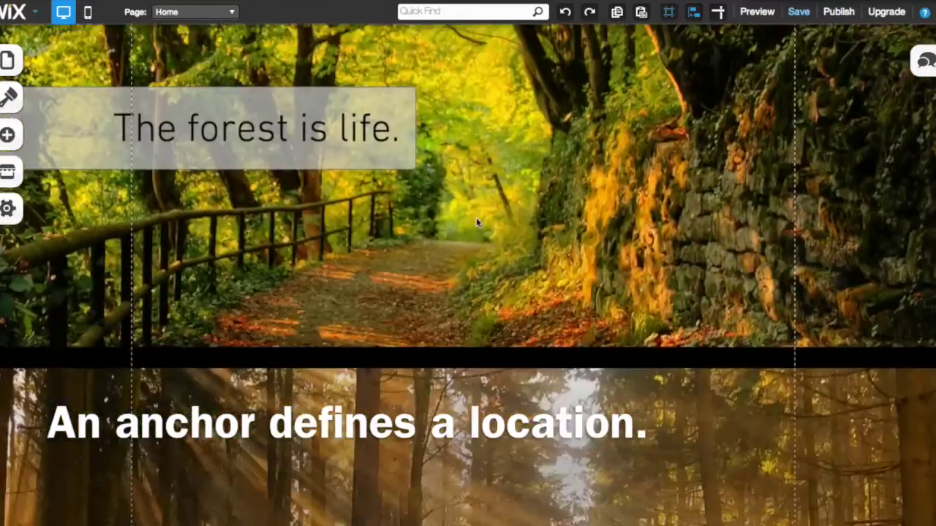
pyautogui.scroll(-3, 476, 218)
pyautogui.scroll(20, 476, 217)
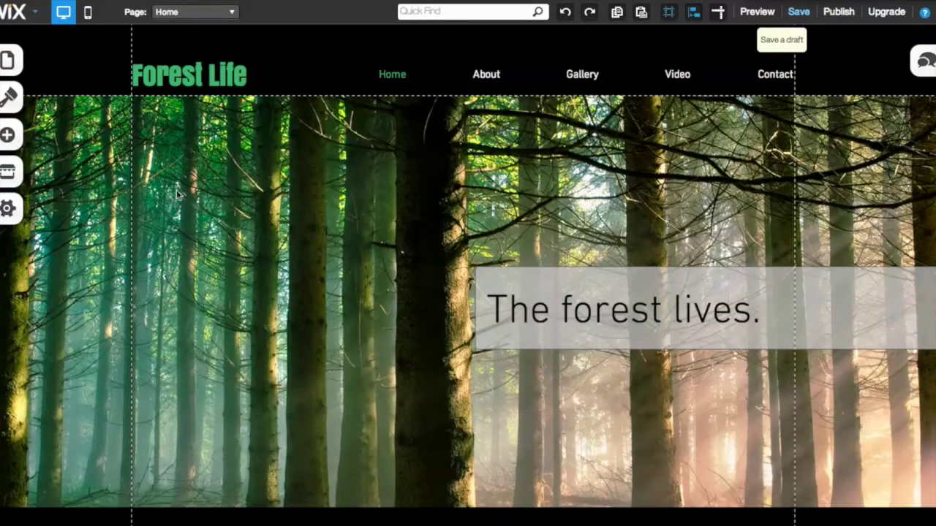
# - Add an anchor to the Home page and move it to y 432, below the "The forest lives." text box
pyautogui.click(13, 140)
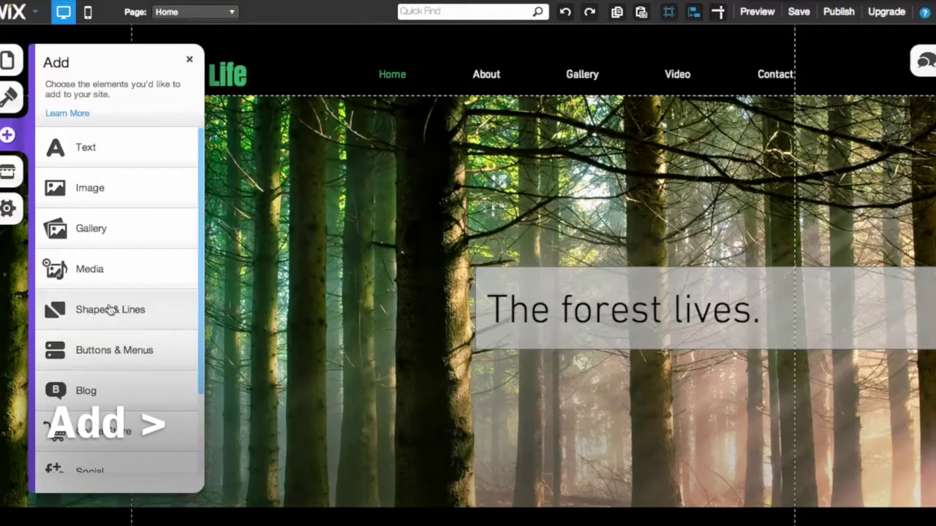
pyautogui.click(117, 351)
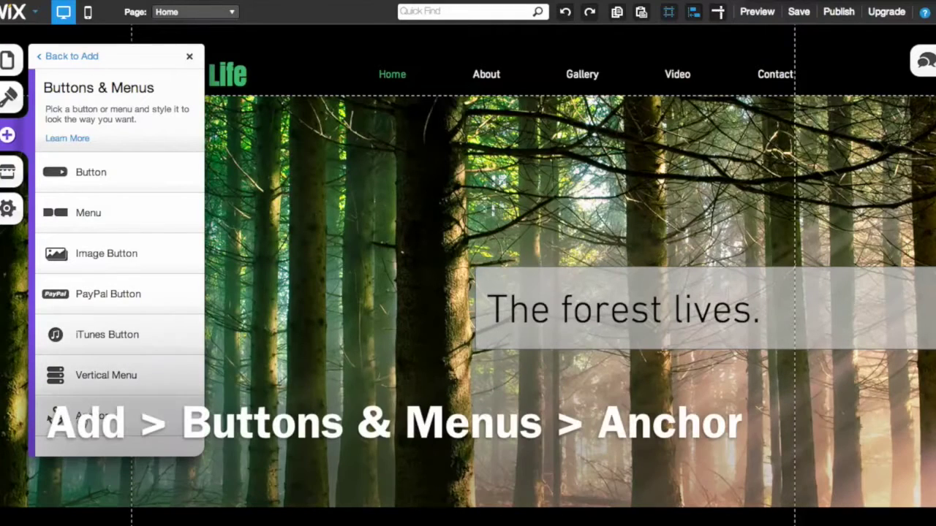
pyautogui.click(73, 415)
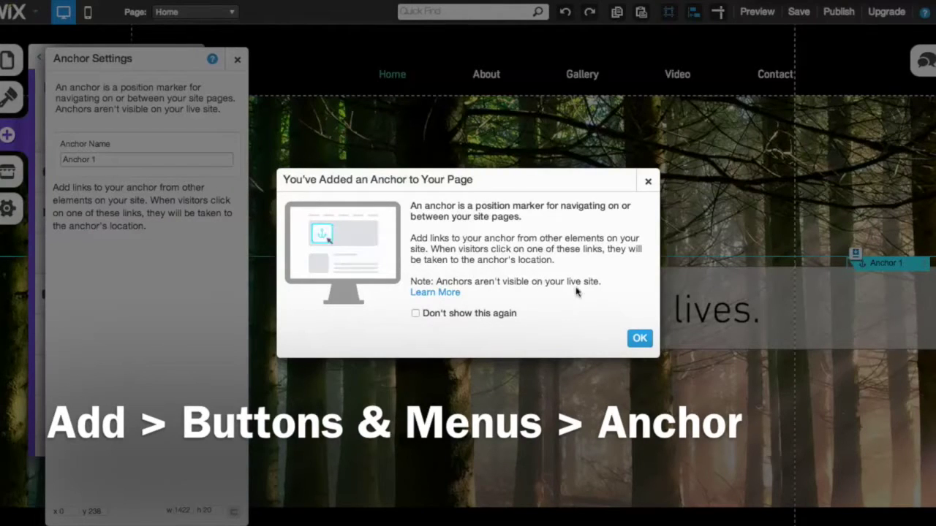
pyautogui.click(634, 338)
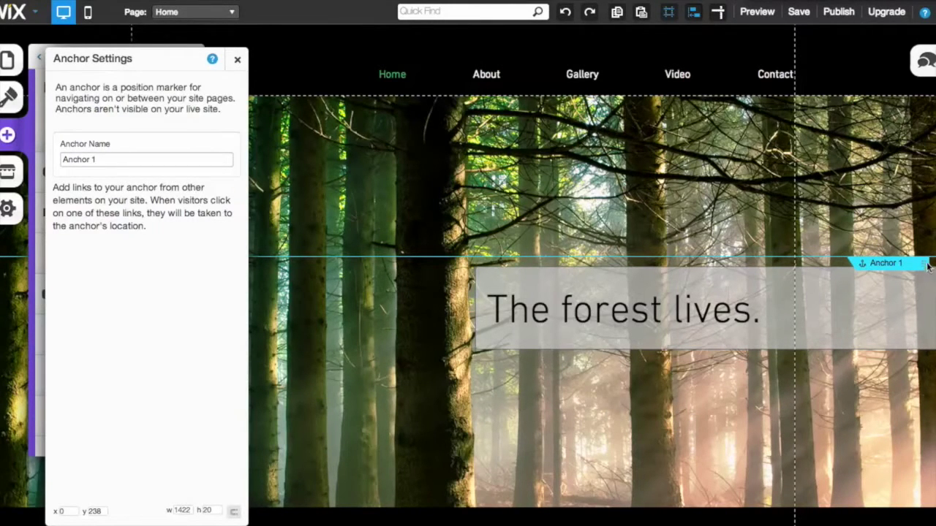
pyautogui.click(925, 265)
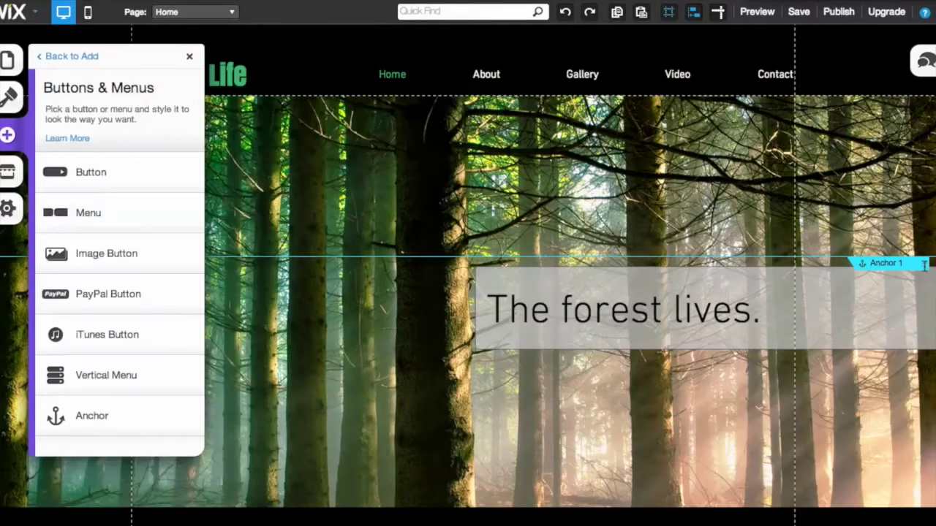
pyautogui.moveTo(924, 270); pyautogui.dragTo(924, 401)
pyautogui.click(189, 59)
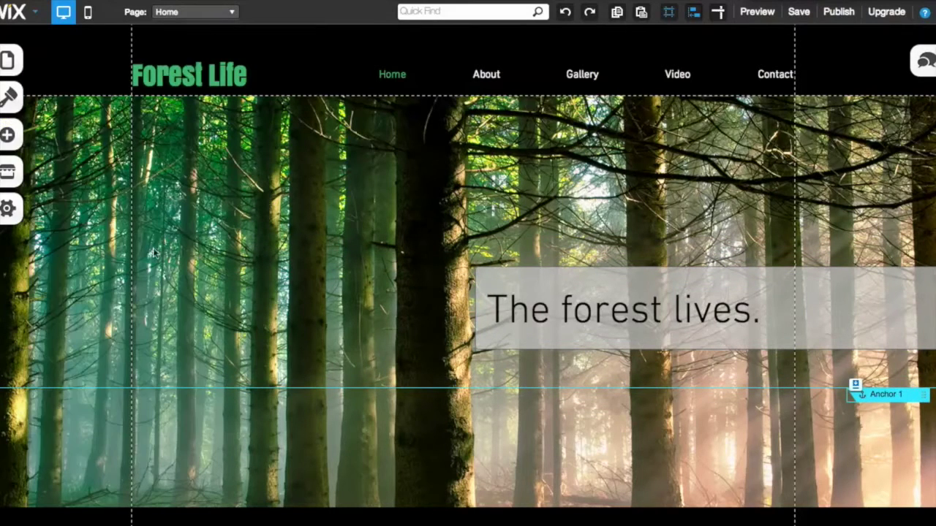
# - Move the first anchor down to y 677, just above the image strip containing "The forest is life."
pyautogui.click(895, 396)
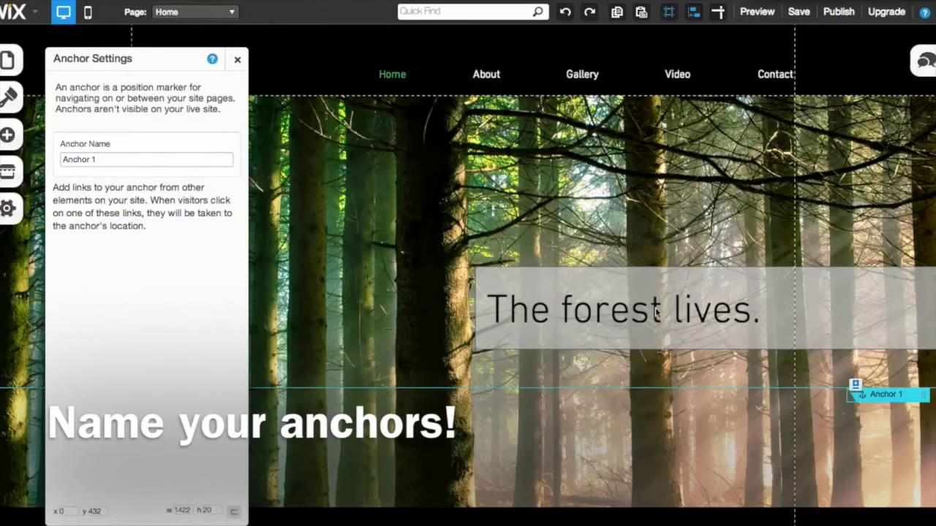
pyautogui.scroll(-5, 656, 312)
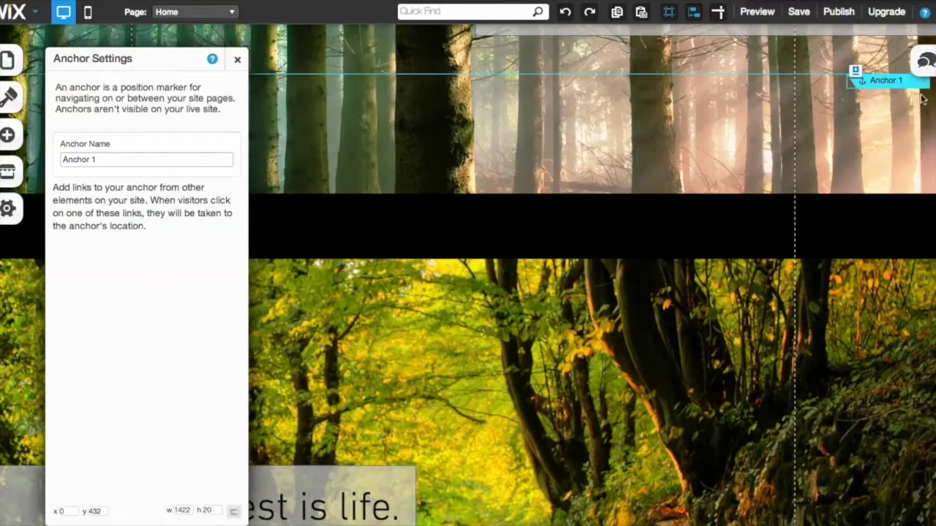
pyautogui.scroll(1, 916, 130)
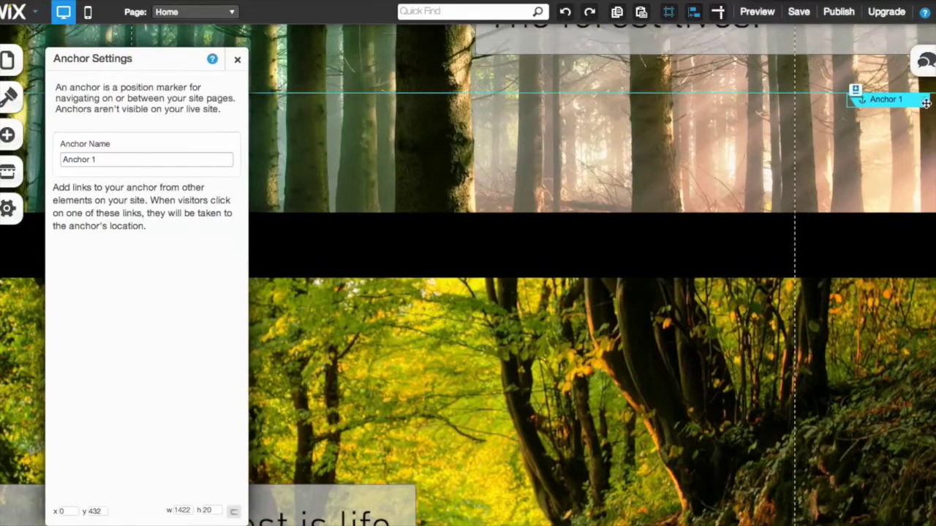
pyautogui.moveTo(922, 101); pyautogui.dragTo(926, 275)
pyautogui.scroll(-3, 914, 244)
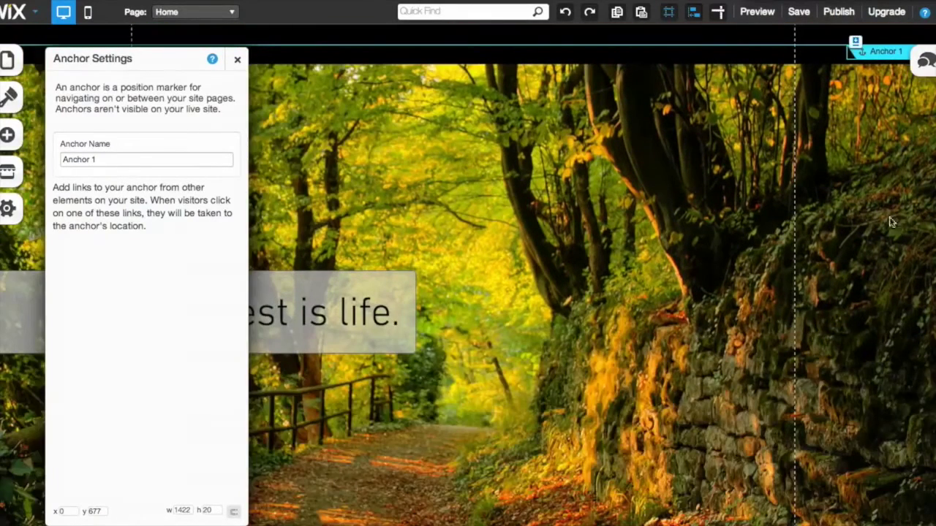
pyautogui.click(236, 60)
pyautogui.scroll(-1, 521, 207)
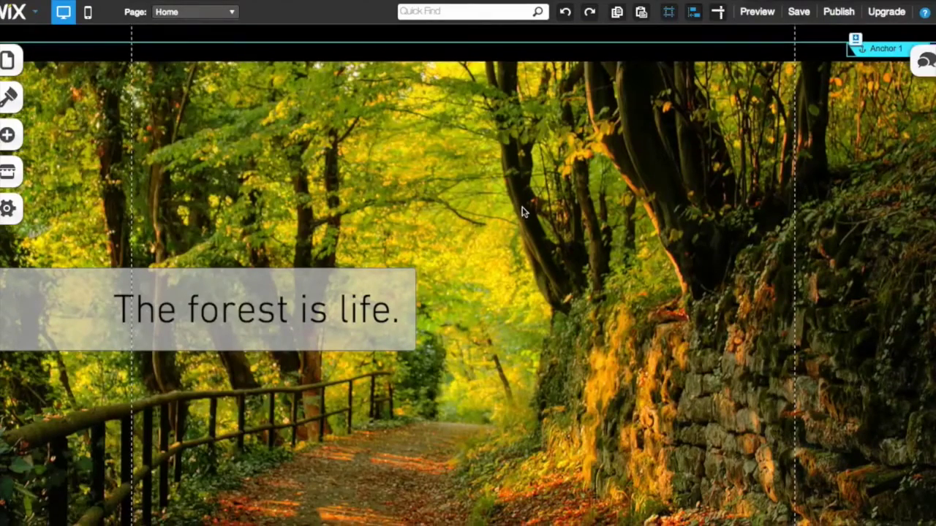
pyautogui.scroll(2, 618, 187)
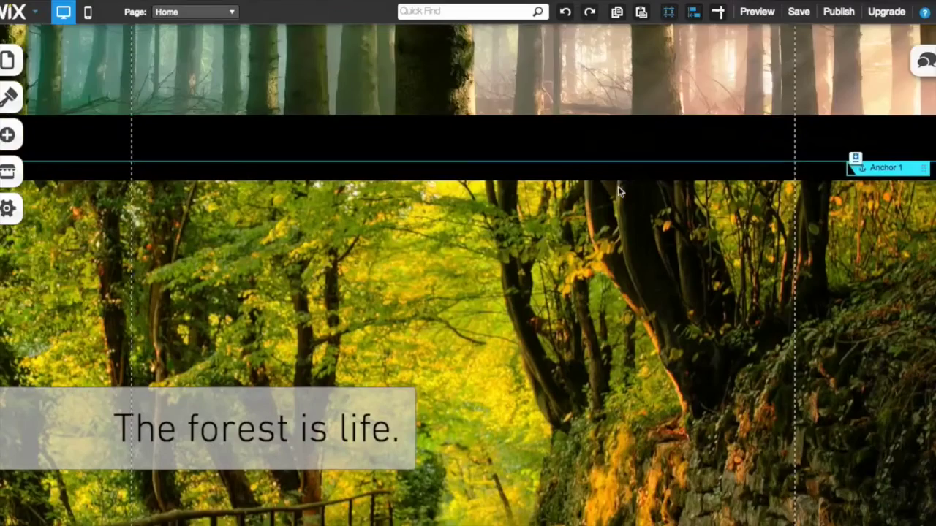
pyautogui.scroll(-2, 893, 96)
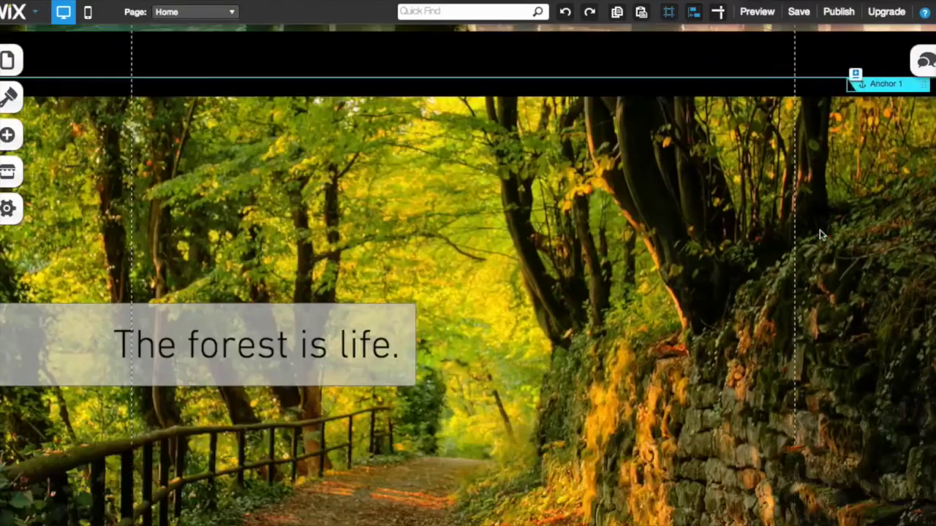
# - Rename the first anchor to "forest is life" in its settings
pyautogui.click(894, 83)
pyautogui.click(788, 110)
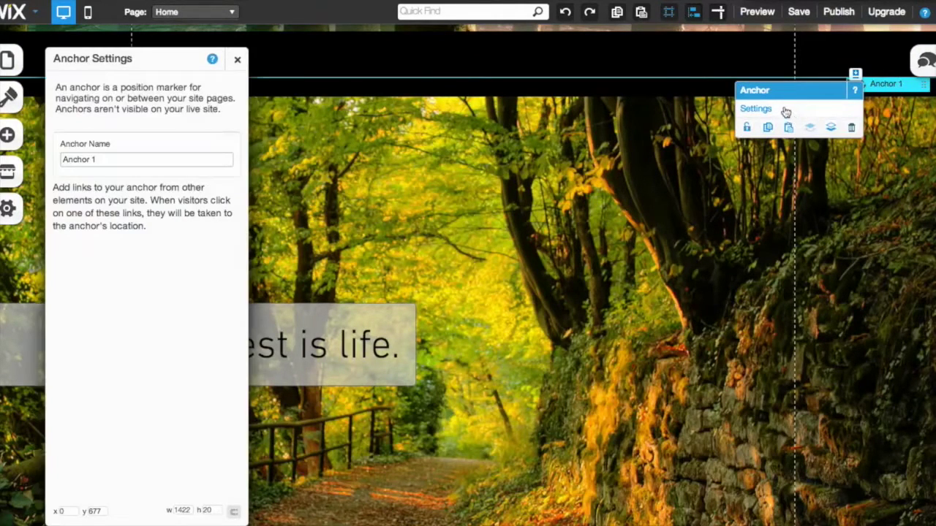
pyautogui.click(109, 159)
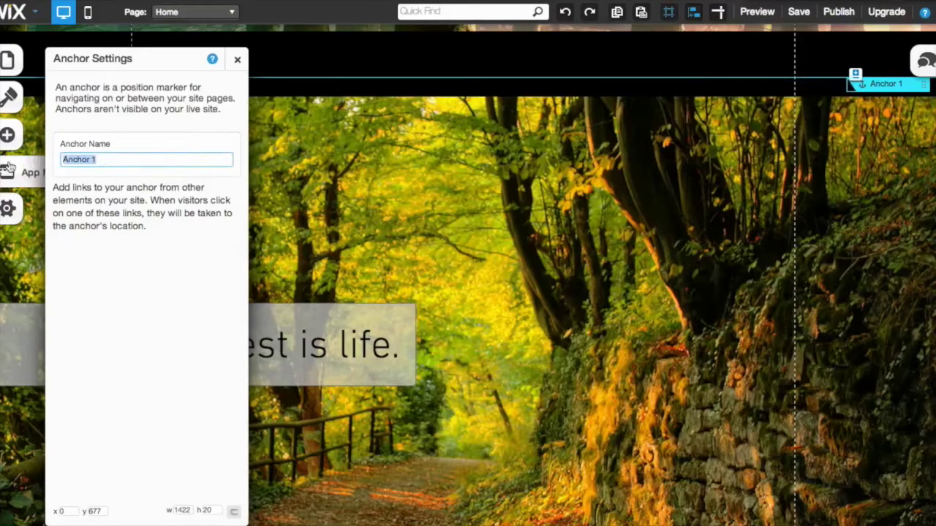
pyautogui.write('forest is life')
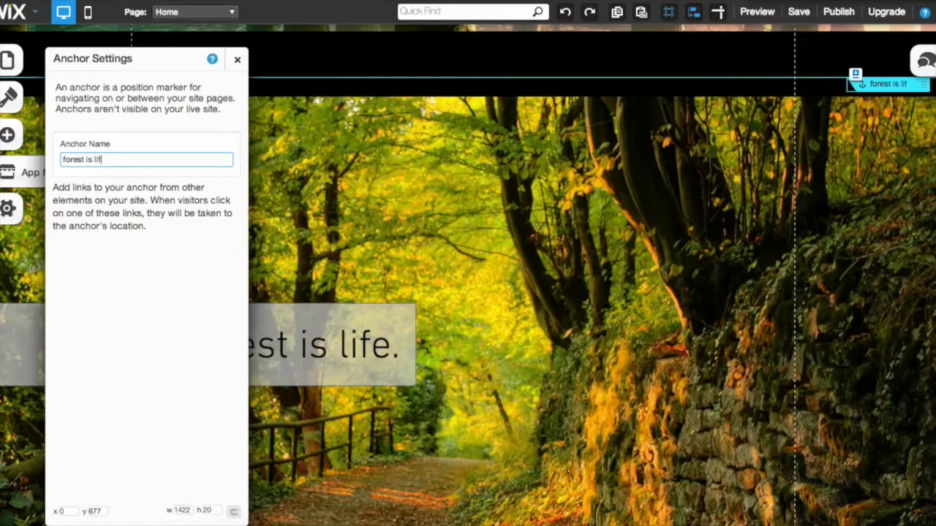
pyautogui.click(280, 145)
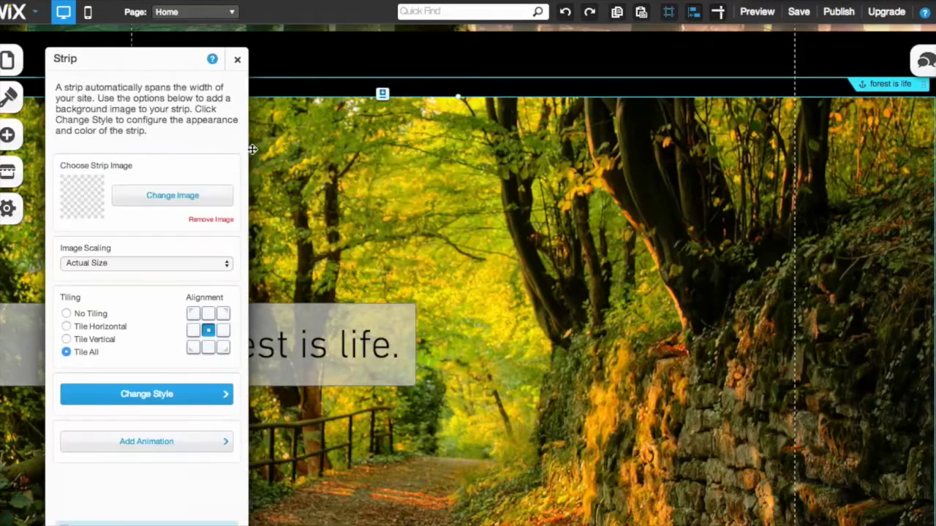
pyautogui.click(237, 61)
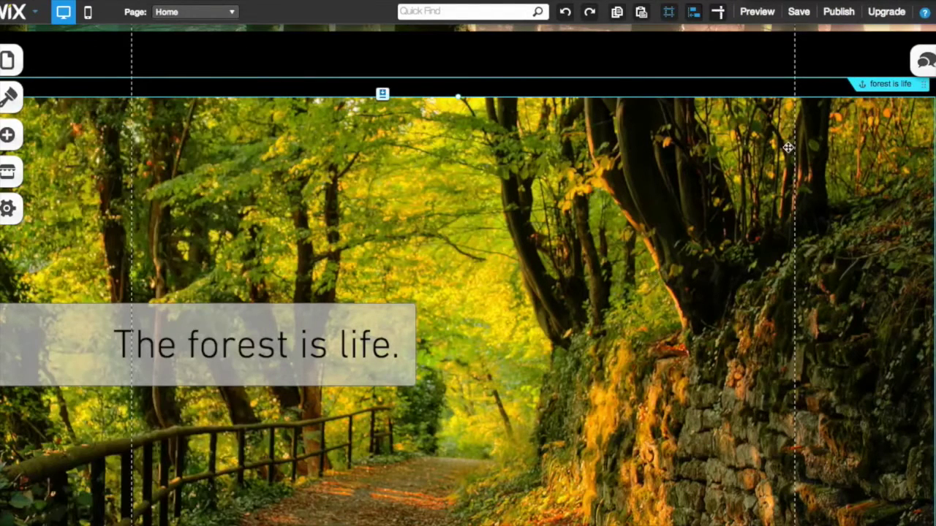
# - Add a second anchor and place it at y 1407, in the gap just above the "Support life." strip
pyautogui.scroll(-1, 780, 157)
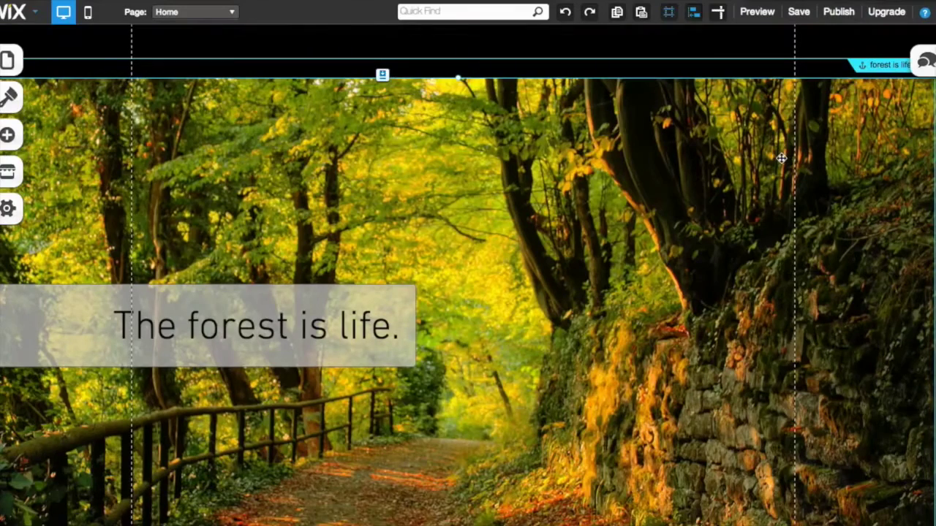
pyautogui.scroll(-1, 781, 158)
pyautogui.scroll(3, 523, 152)
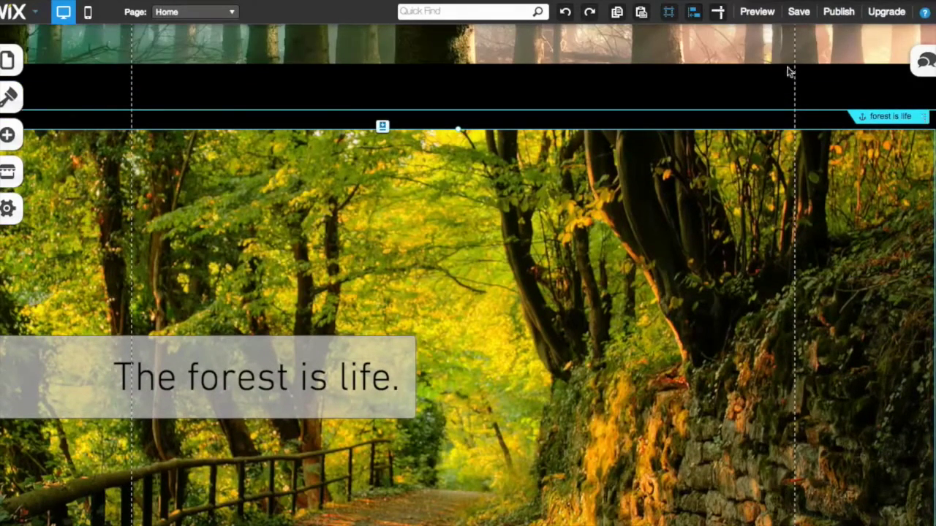
pyautogui.click(16, 139)
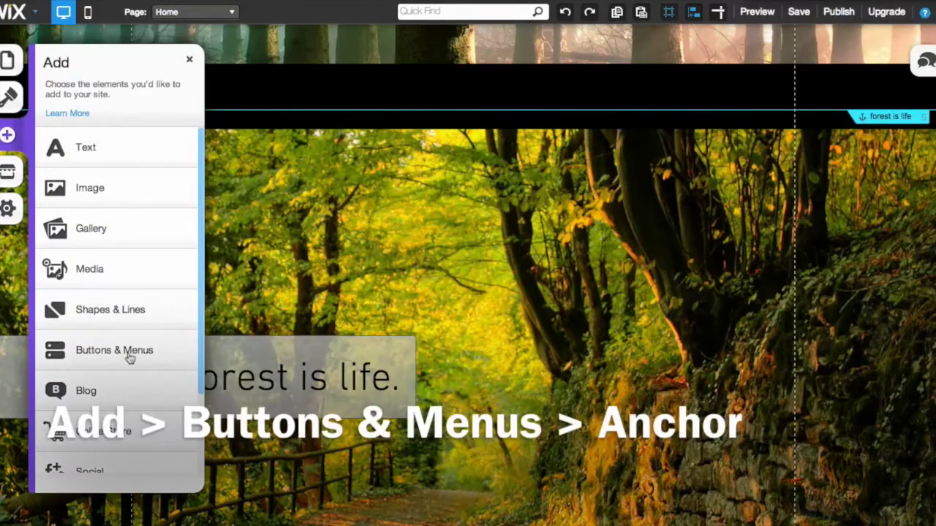
pyautogui.click(128, 354)
pyautogui.click(130, 414)
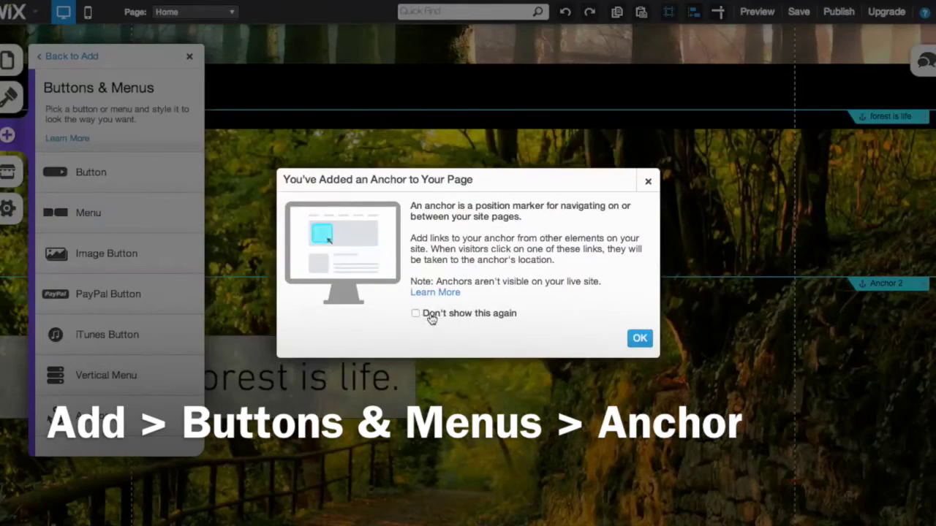
pyautogui.click(639, 345)
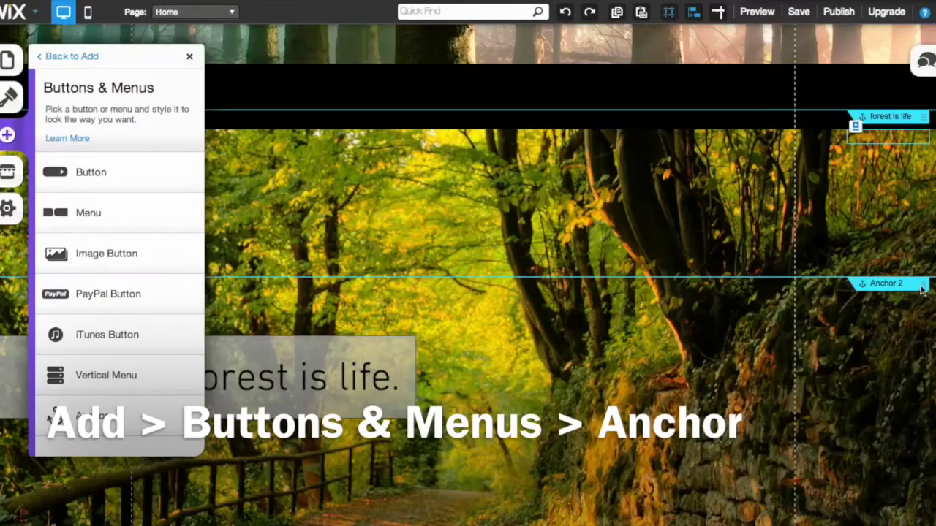
pyautogui.scroll(-5, 920, 285)
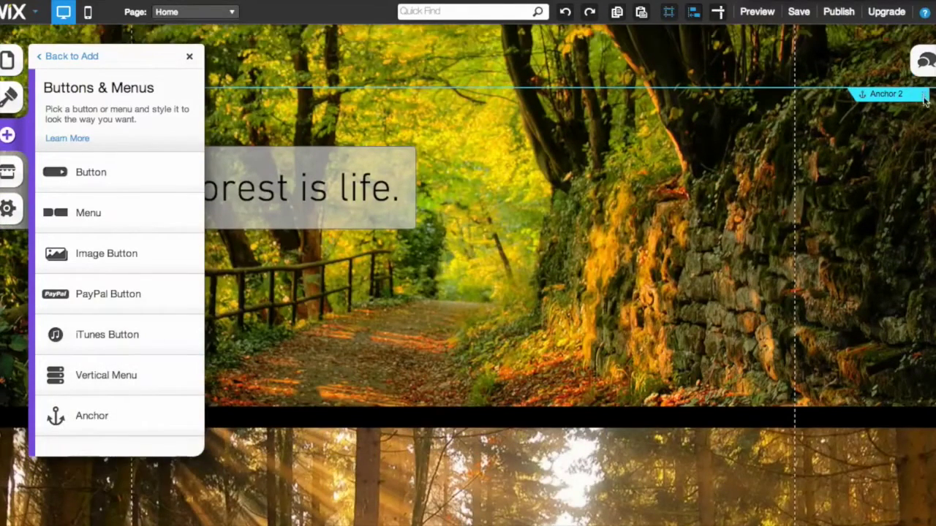
pyautogui.moveTo(923, 95); pyautogui.dragTo(925, 422)
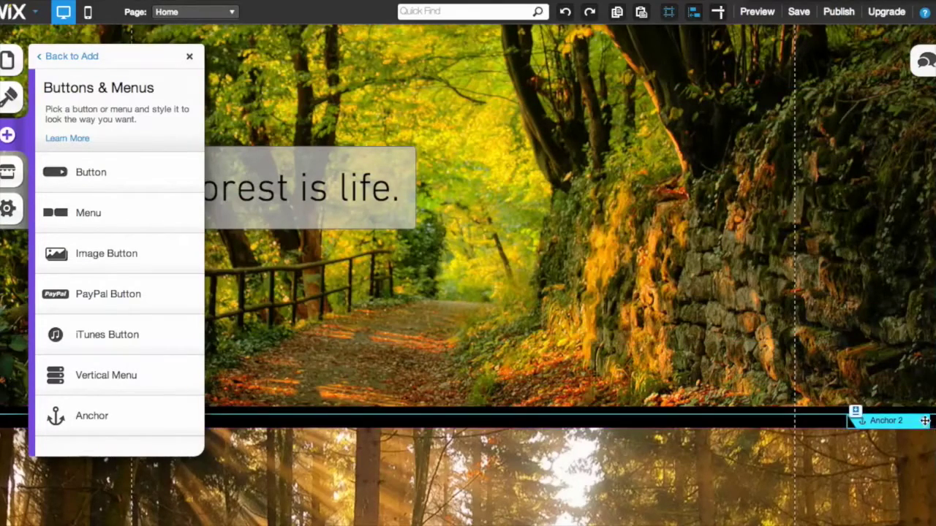
# - Rename the second anchor to "support life" in its settings
pyautogui.scroll(-8, 834, 358)
pyautogui.scroll(1, 804, 340)
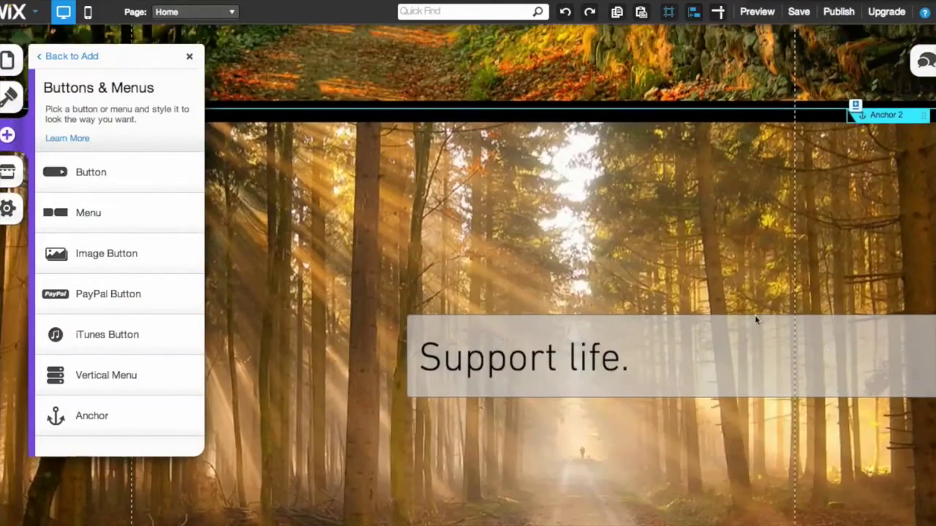
pyautogui.click(888, 115)
pyautogui.click(769, 143)
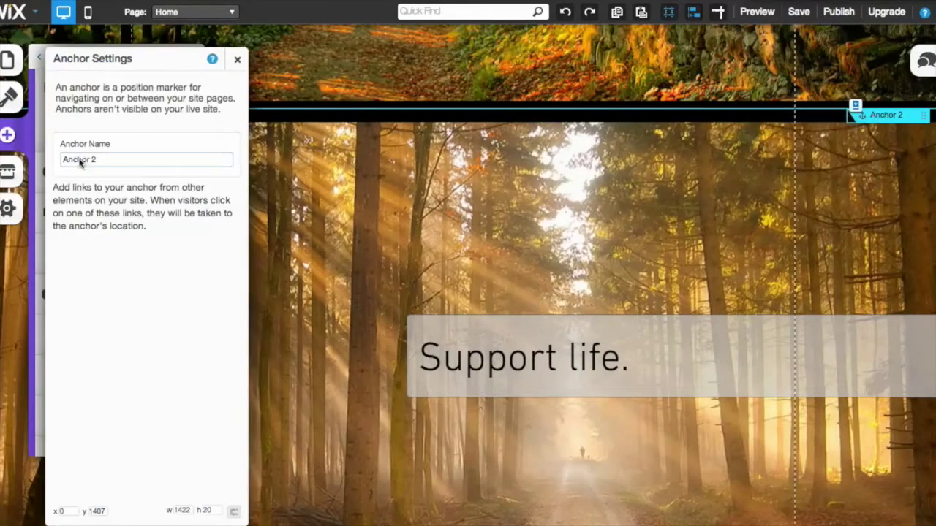
pyautogui.moveTo(63, 160); pyautogui.dragTo(104, 163)
pyautogui.write('support life')
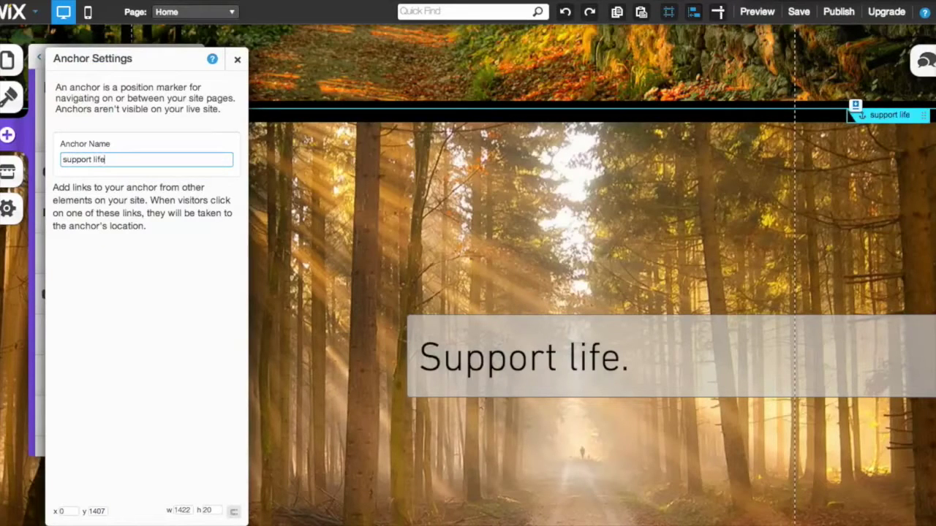
pyautogui.click(238, 64)
pyautogui.click(193, 58)
# - Add a button to the first image strip and fit it below the Forest Life title, aligned with the left page margin and slightly widened
pyautogui.scroll(-3, 421, 282)
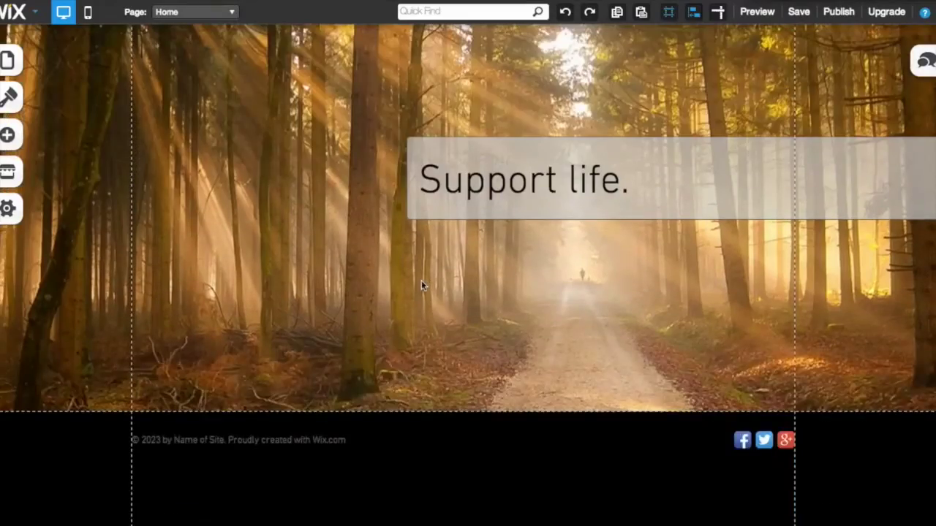
pyautogui.scroll(8, 420, 274)
pyautogui.scroll(6, 422, 278)
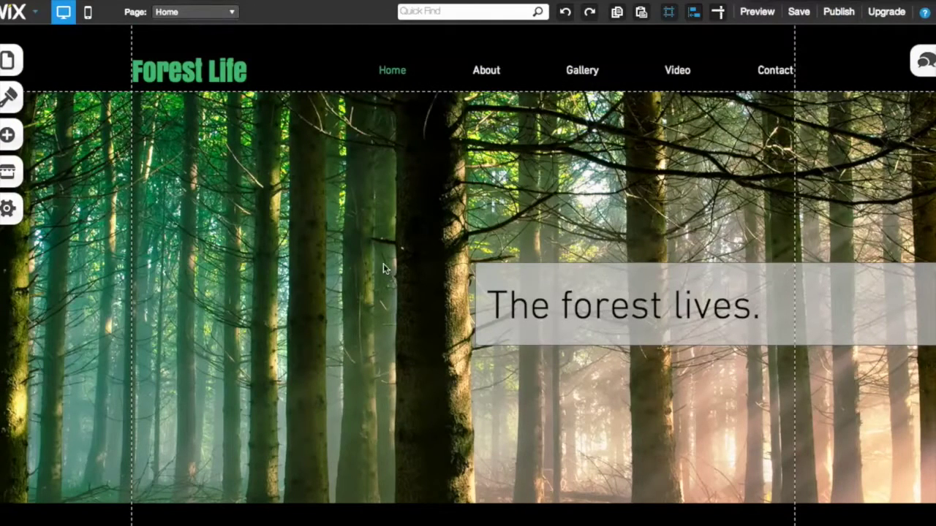
pyautogui.click(9, 136)
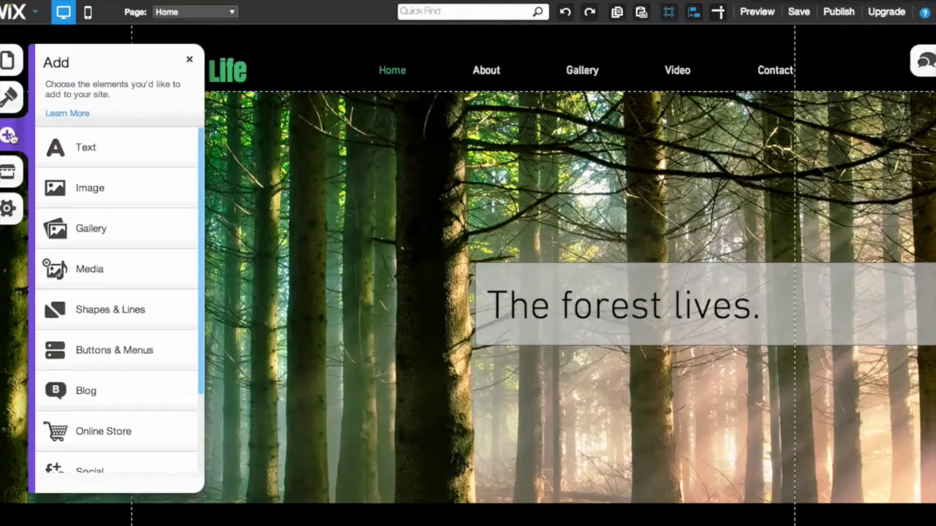
pyautogui.click(123, 349)
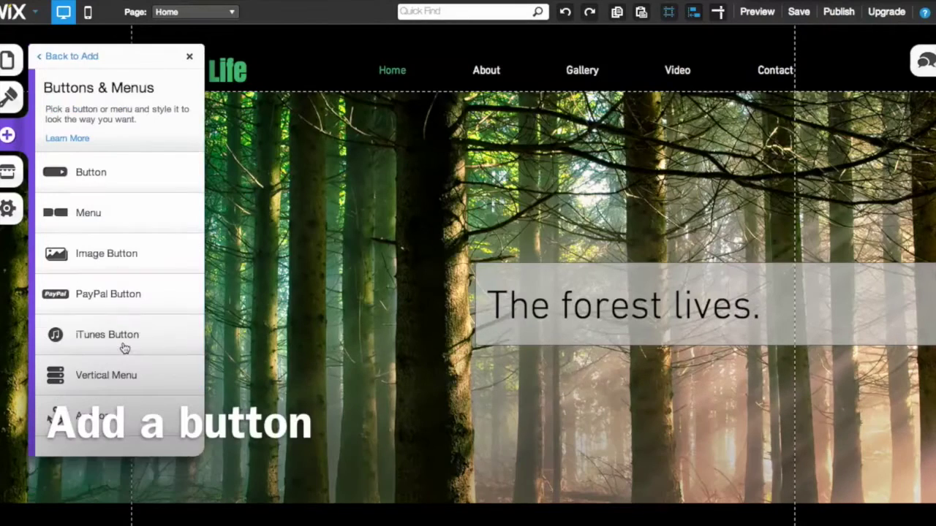
pyautogui.click(108, 174)
pyautogui.click(189, 57)
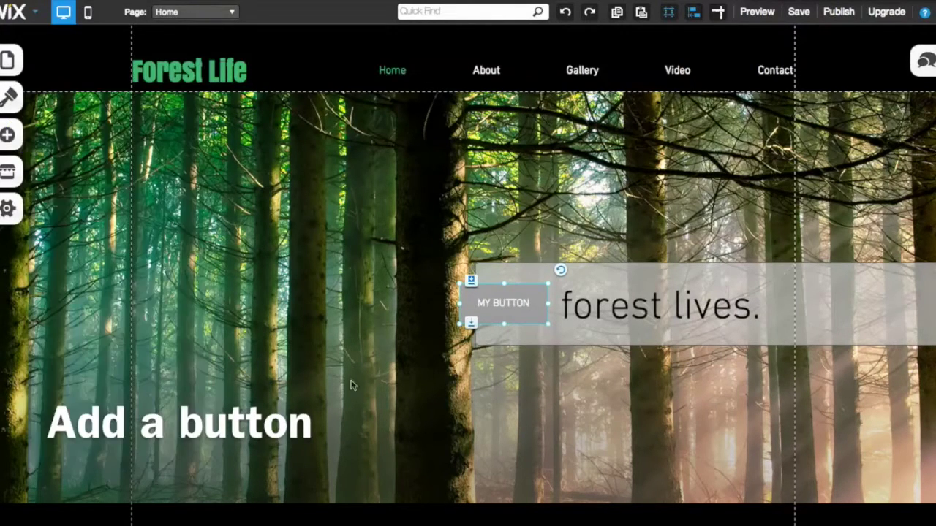
pyautogui.moveTo(490, 303); pyautogui.dragTo(163, 182)
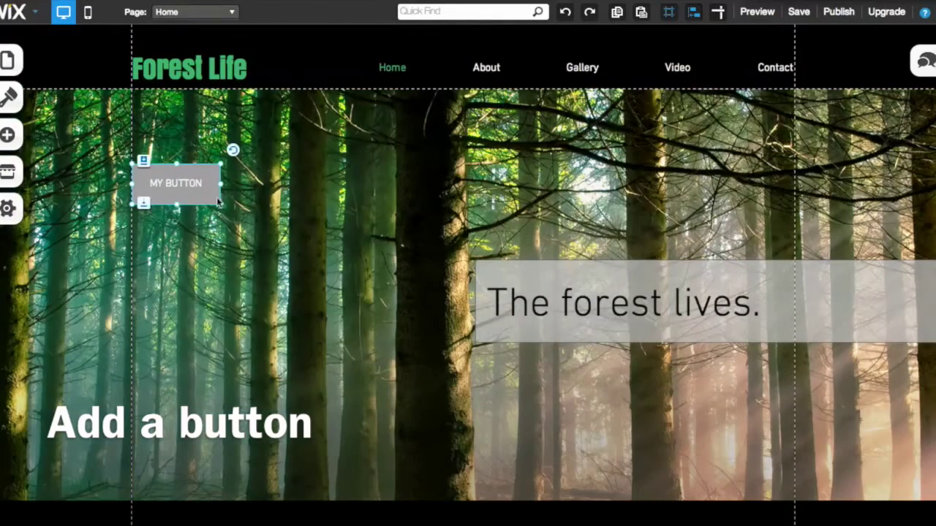
pyautogui.moveTo(224, 183); pyautogui.dragTo(260, 184)
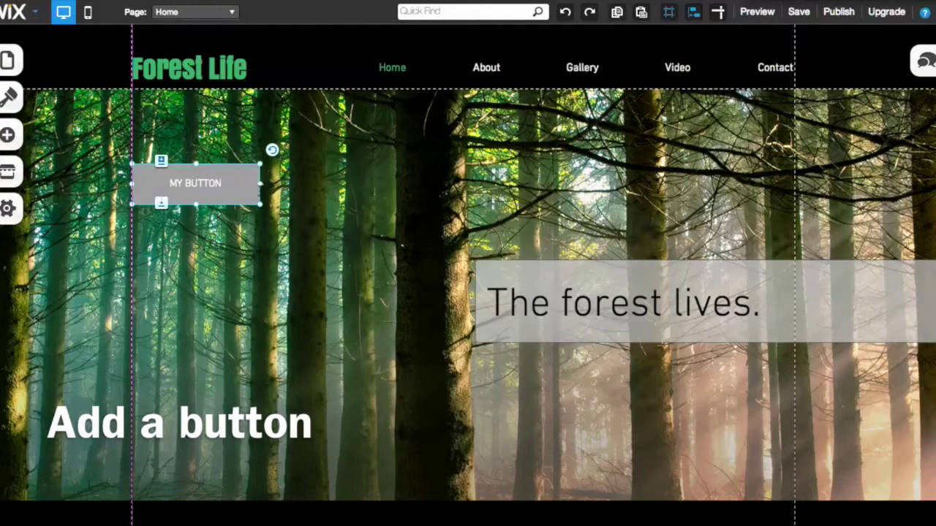
# - Apply the Large button preset style to the new button
pyautogui.click(238, 188)
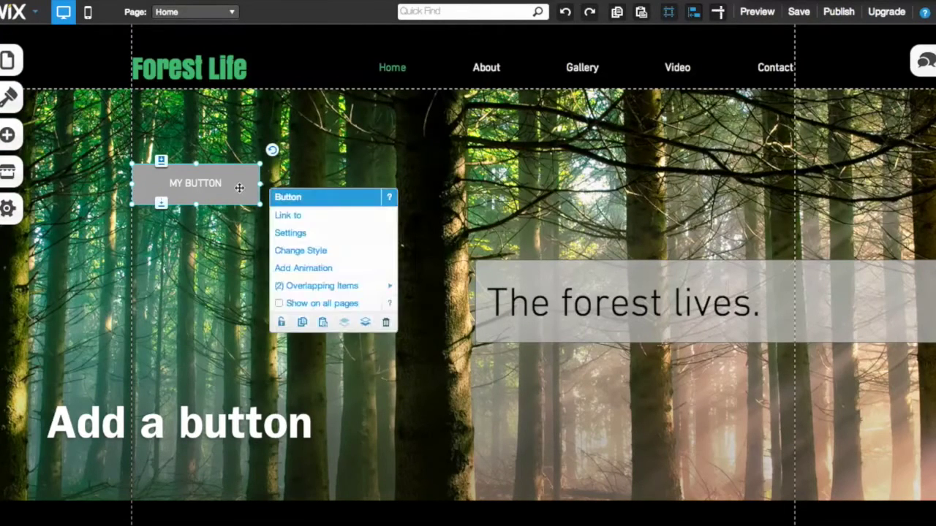
pyautogui.click(311, 251)
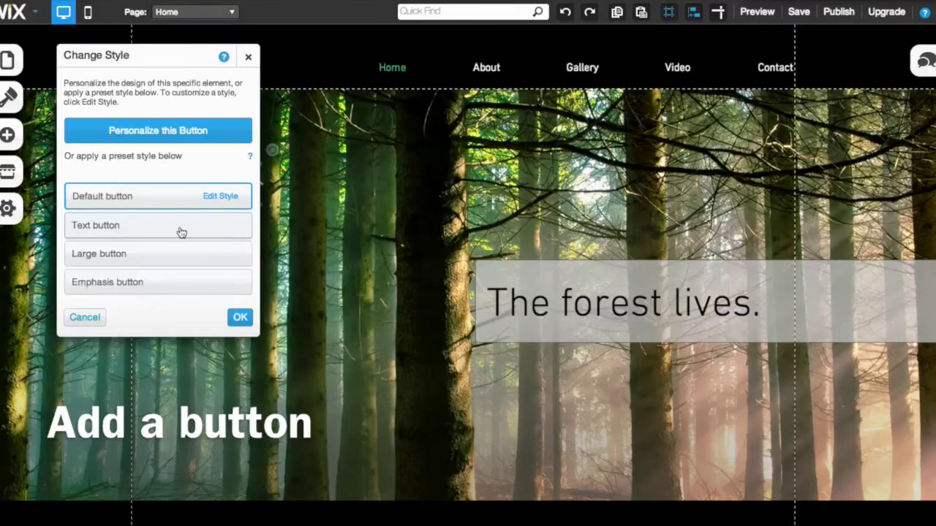
pyautogui.moveTo(179, 64); pyautogui.dragTo(497, 79)
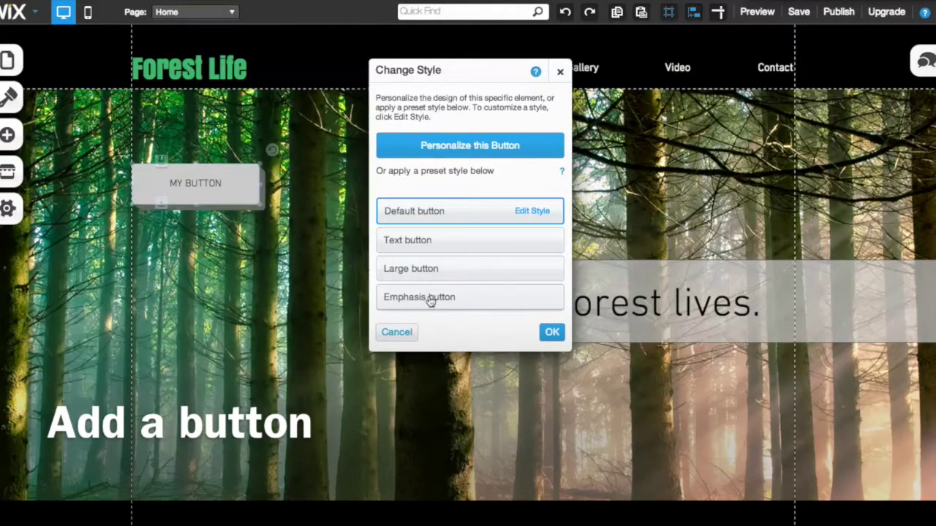
pyautogui.click(428, 271)
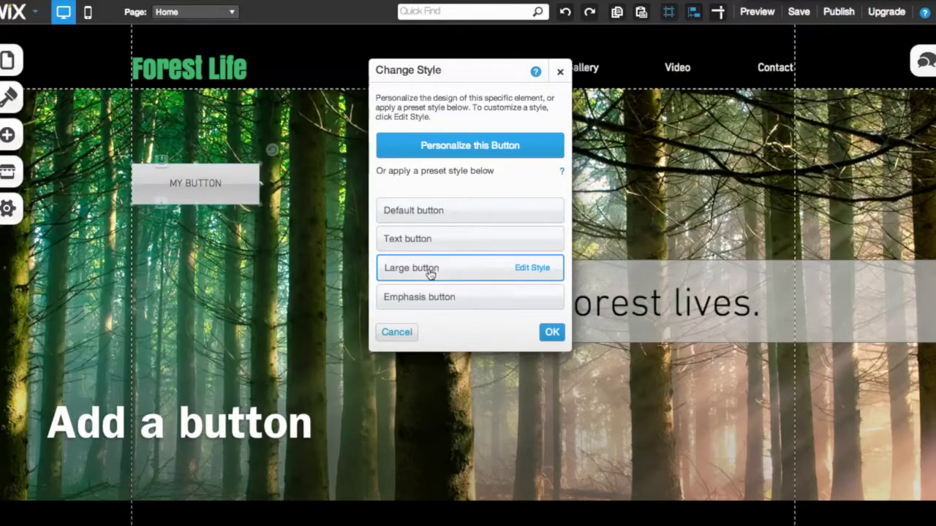
# - Edit the Large button style so its background colour is medium teal, and confirm the style changes
pyautogui.click(533, 268)
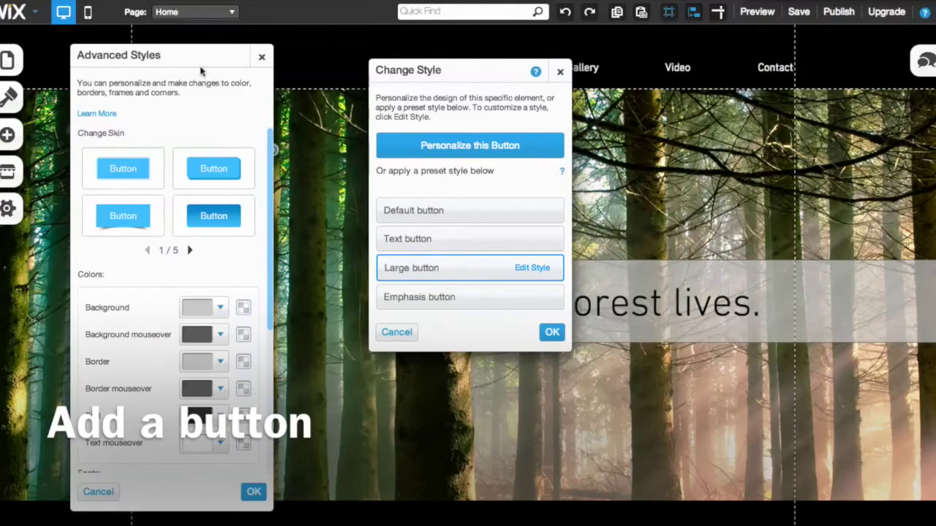
pyautogui.moveTo(201, 65); pyautogui.dragTo(543, 48)
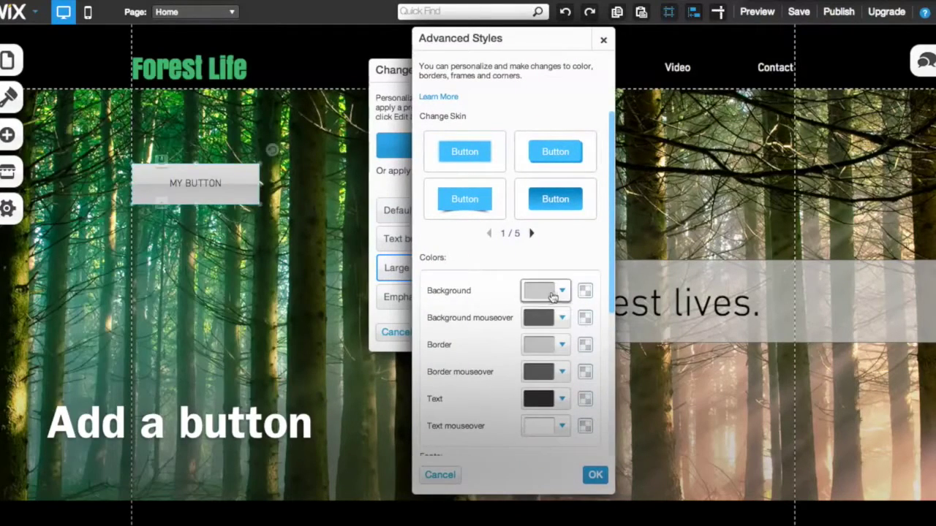
pyautogui.click(560, 291)
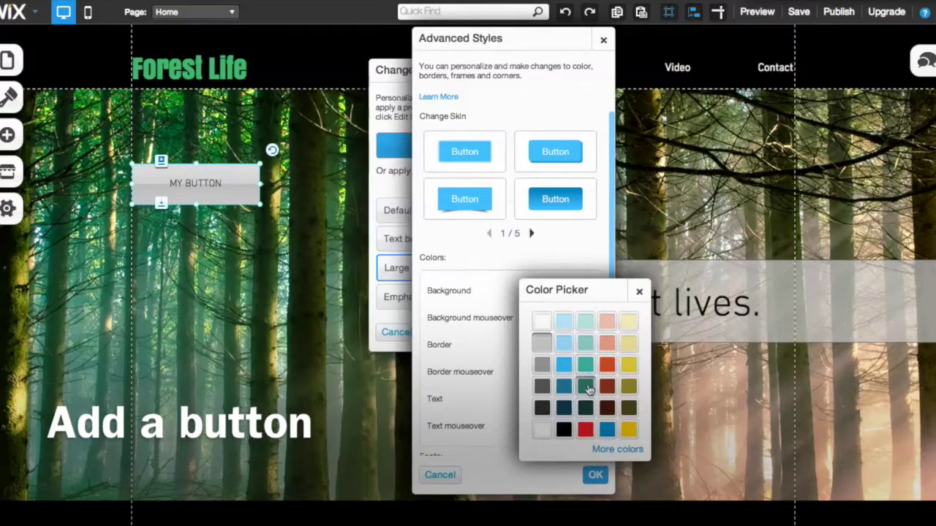
pyautogui.click(585, 369)
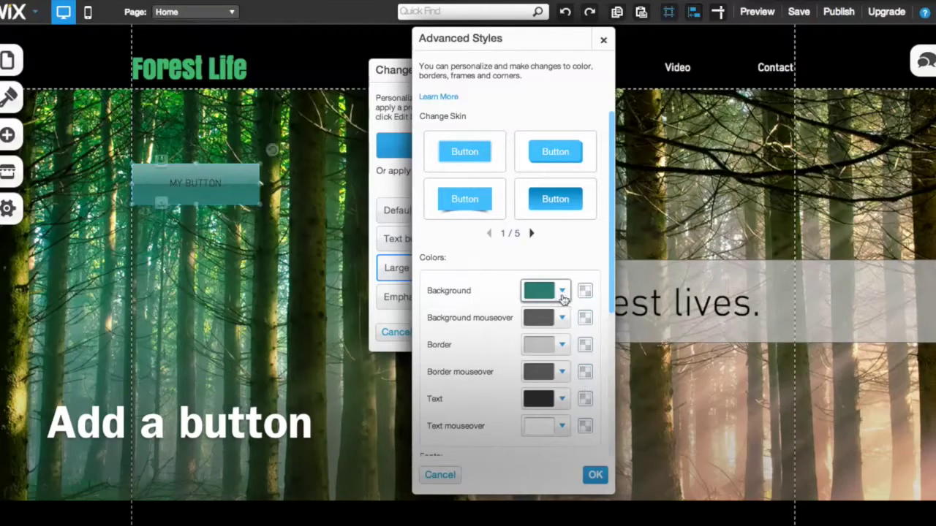
pyautogui.click(560, 291)
pyautogui.click(585, 367)
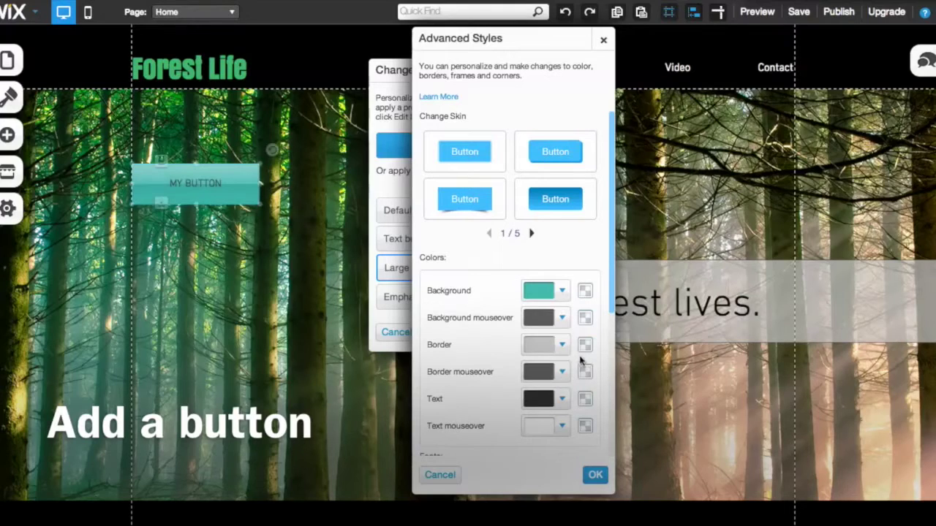
pyautogui.click(596, 475)
pyautogui.click(552, 333)
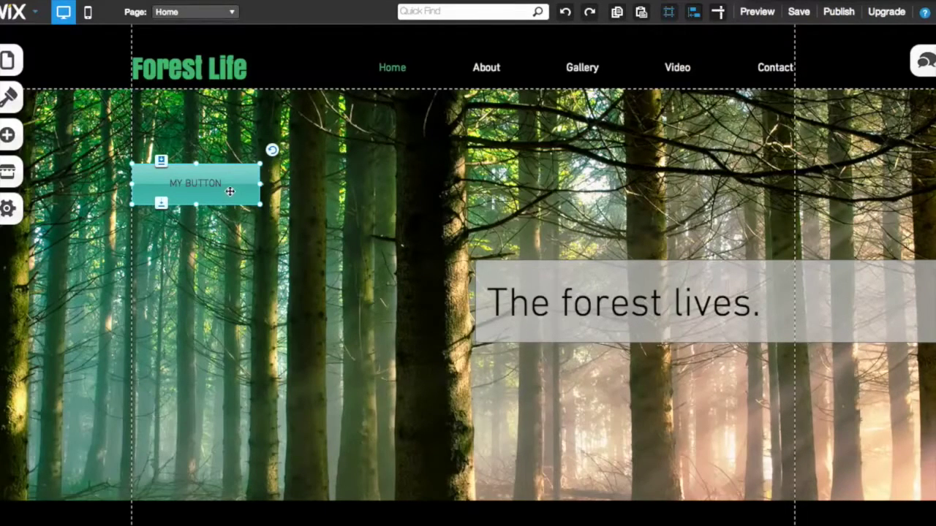
# - Duplicate the teal button and place the copy below the original, aligned with the same left margin
pyautogui.hotkey('ctrl', 'd')
pyautogui.moveTo(532, 331); pyautogui.dragTo(201, 294)
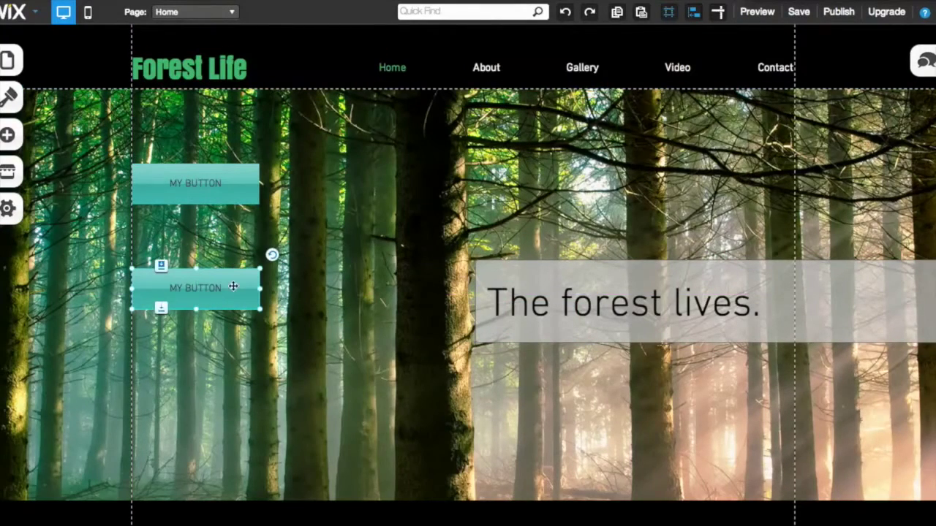
# - Link the upper button to the "forest is life" anchor on the Home page
pyautogui.click(218, 185)
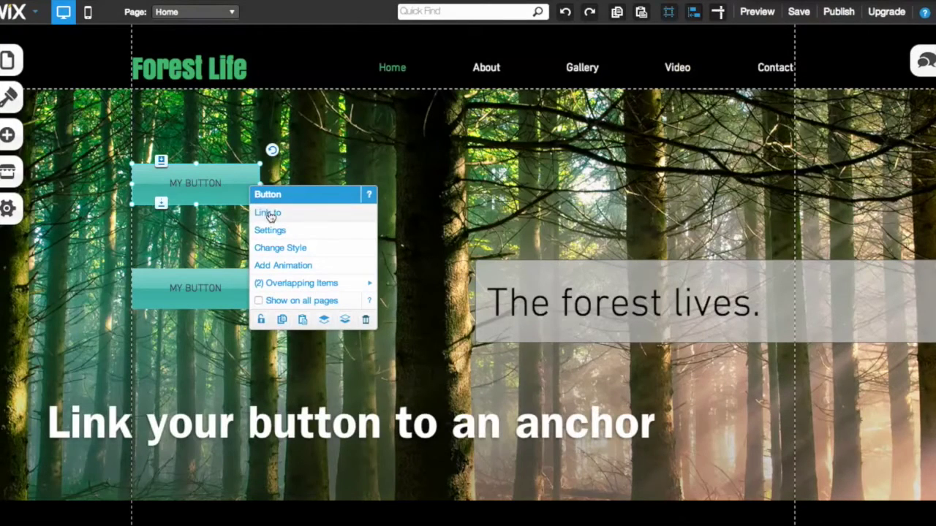
pyautogui.click(267, 213)
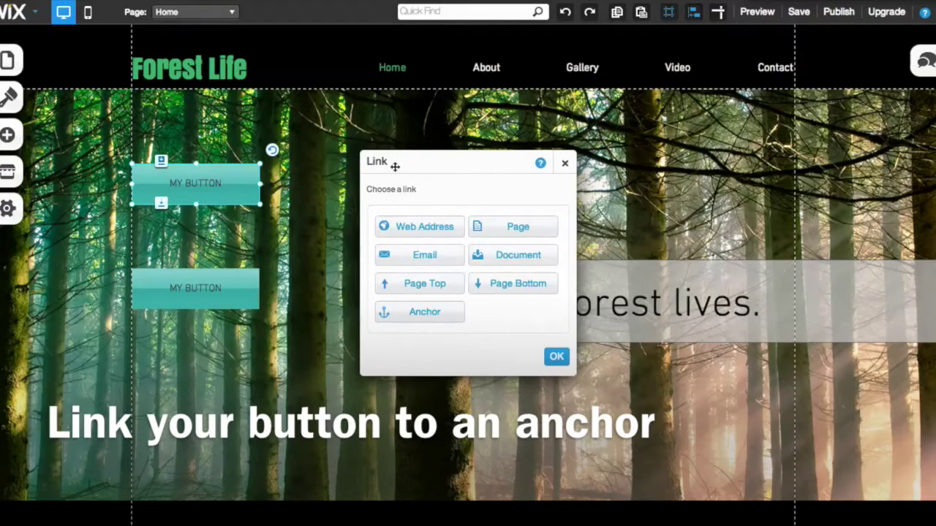
pyautogui.click(428, 316)
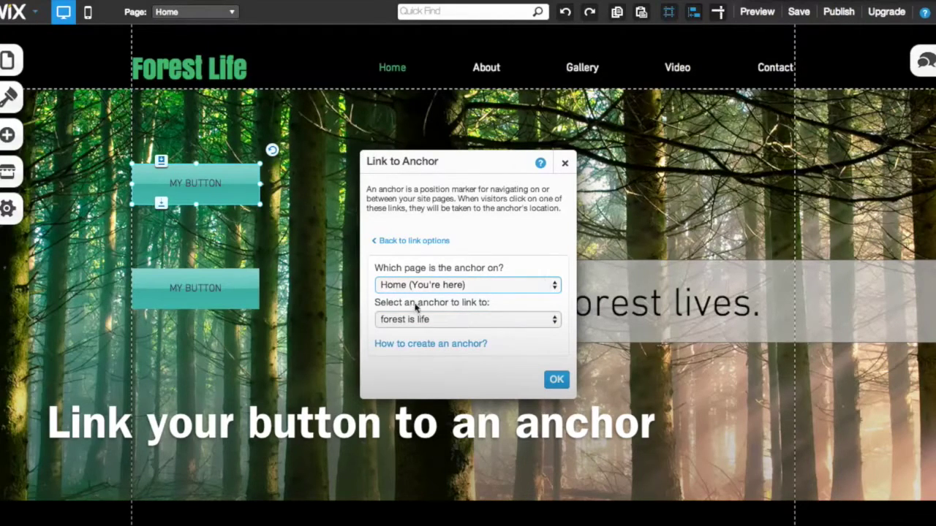
pyautogui.click(495, 320)
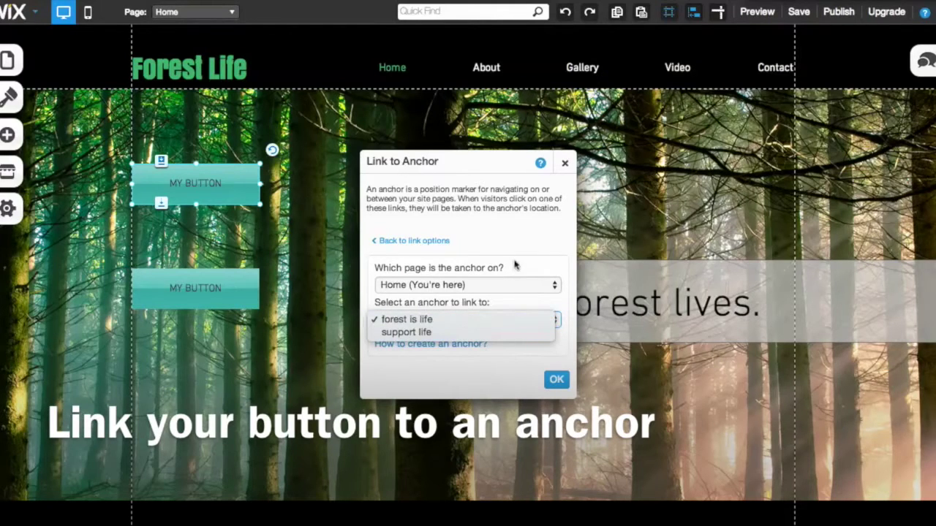
pyautogui.click(512, 228)
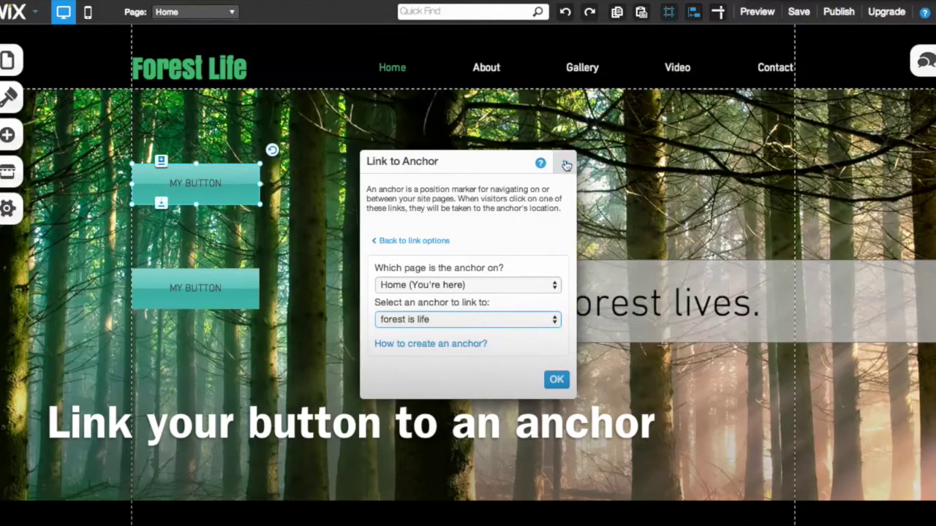
pyautogui.click(564, 163)
pyautogui.scroll(-10, 569, 168)
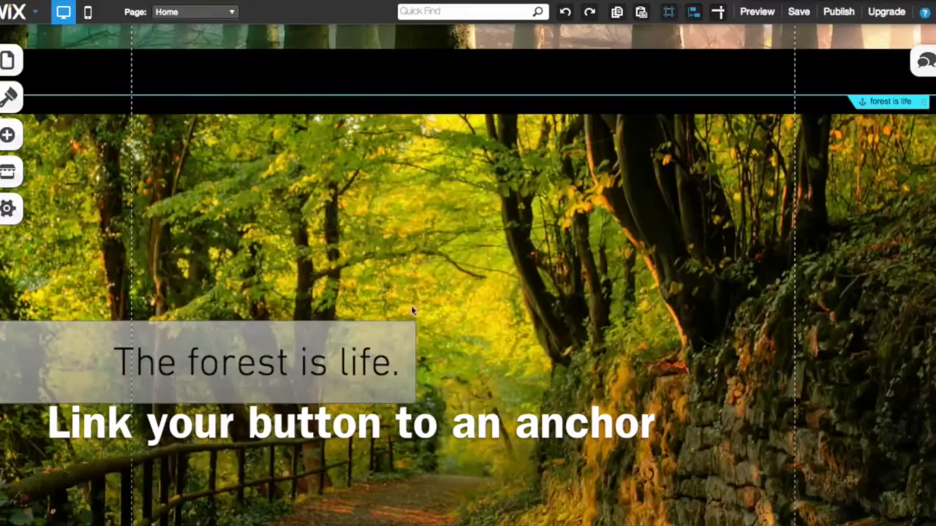
pyautogui.scroll(10, 910, 92)
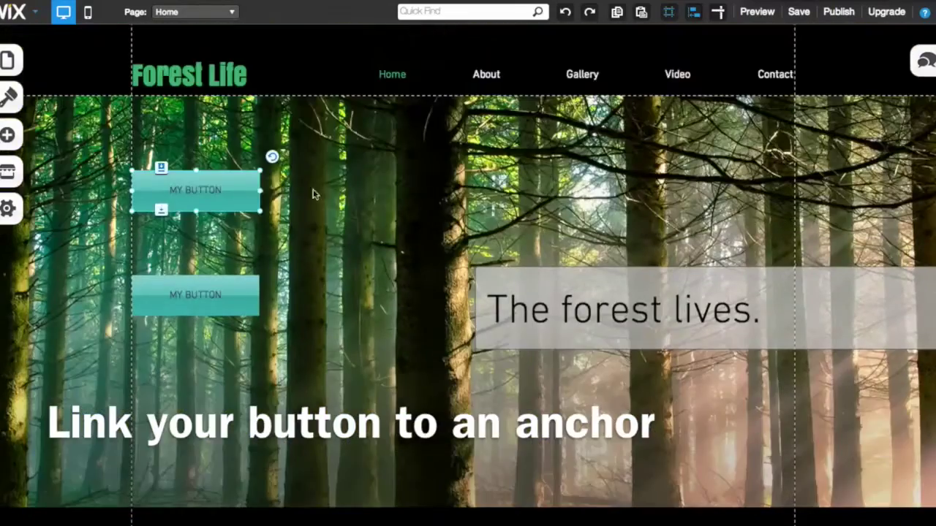
pyautogui.rightClick(256, 188)
pyautogui.click(286, 208)
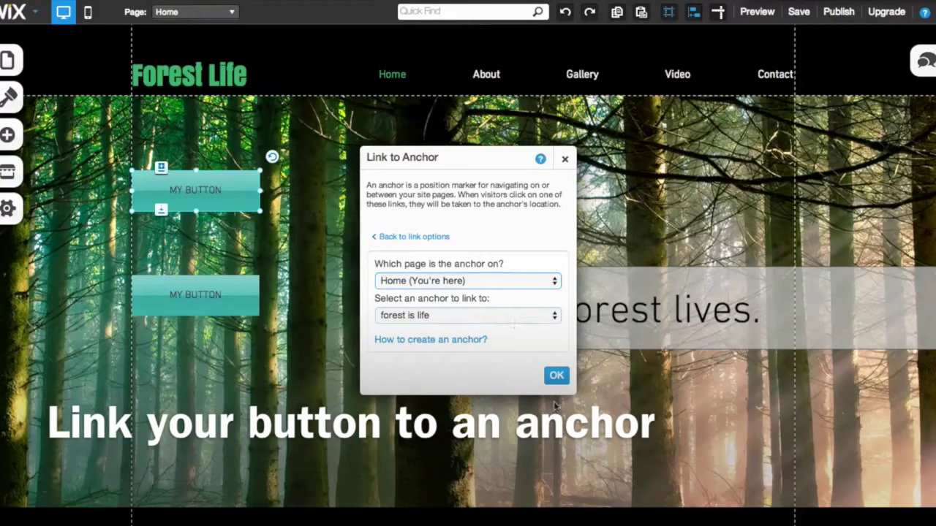
pyautogui.click(557, 375)
# - Link the lower button to the "support life" anchor on the Home page
pyautogui.rightClick(221, 296)
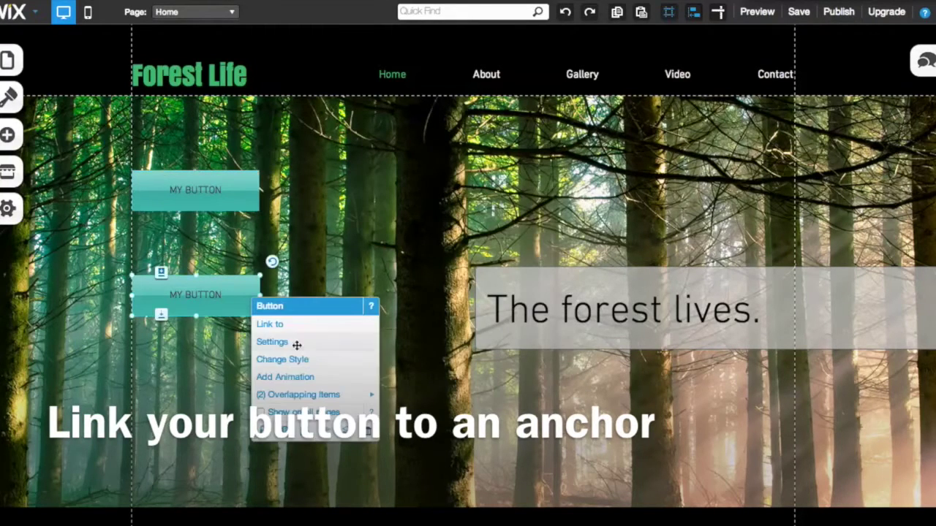
pyautogui.click(297, 325)
pyautogui.click(404, 321)
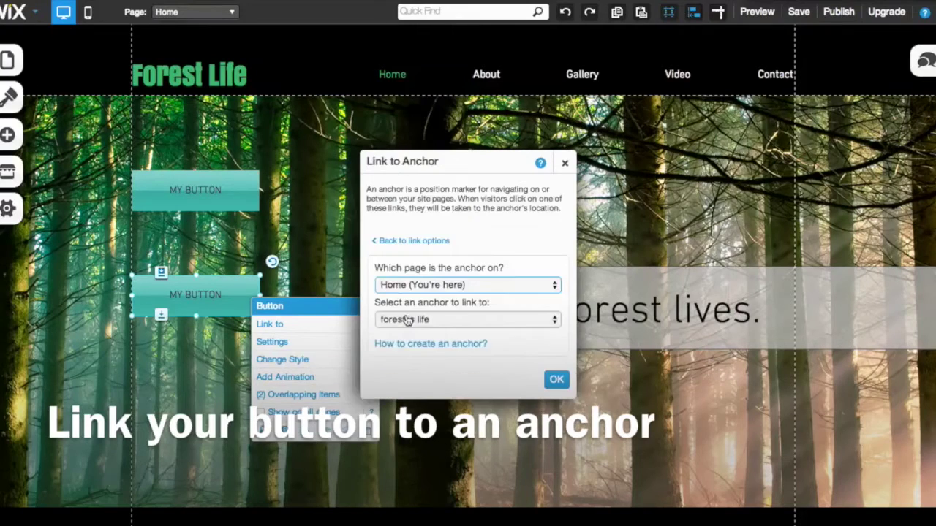
pyautogui.click(446, 320)
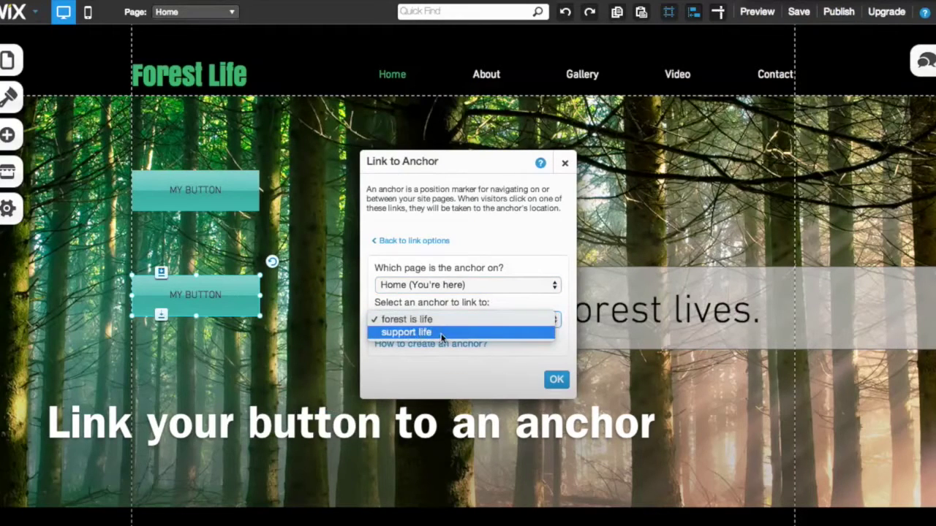
pyautogui.click(441, 334)
pyautogui.click(557, 380)
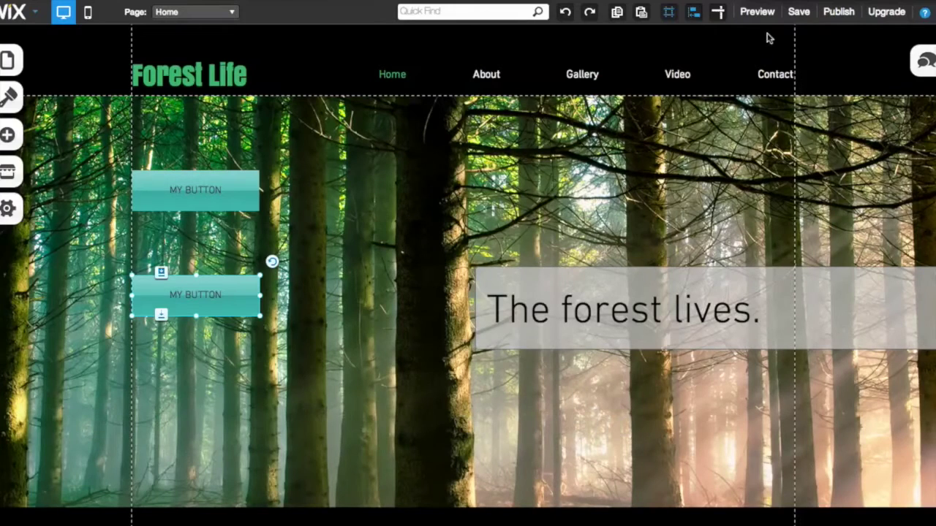
# - Publish the site with search engine visibility and the optimized Mobile View turned off, and dismiss the sharing prompt
pyautogui.click(838, 14)
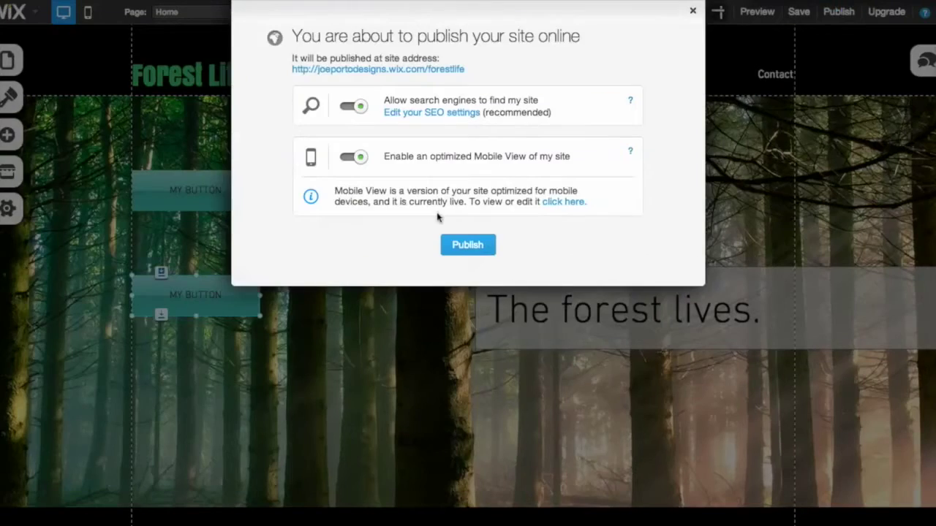
pyautogui.click(351, 106)
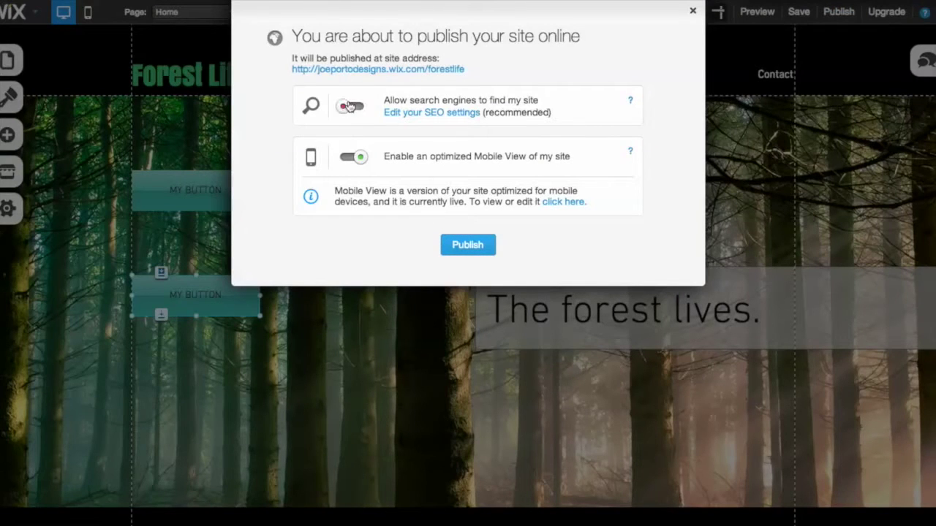
pyautogui.click(349, 159)
pyautogui.click(467, 208)
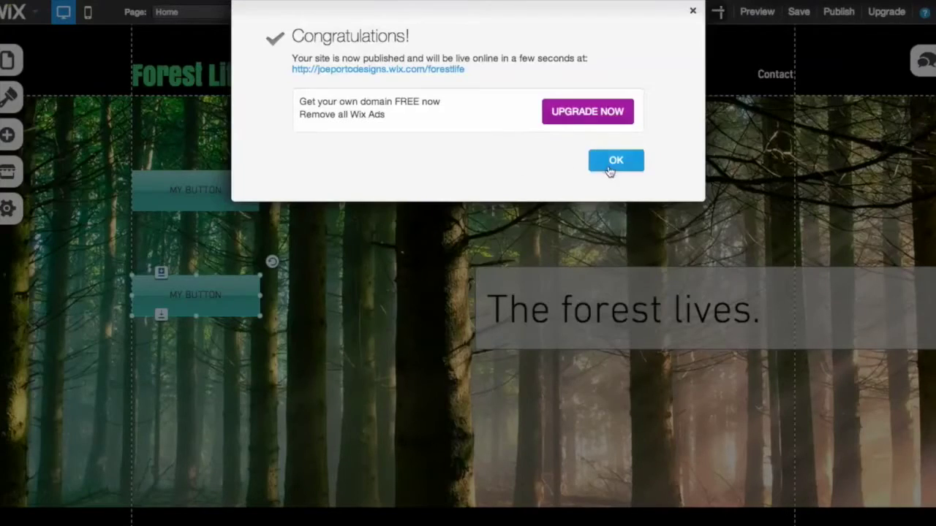
pyautogui.click(614, 162)
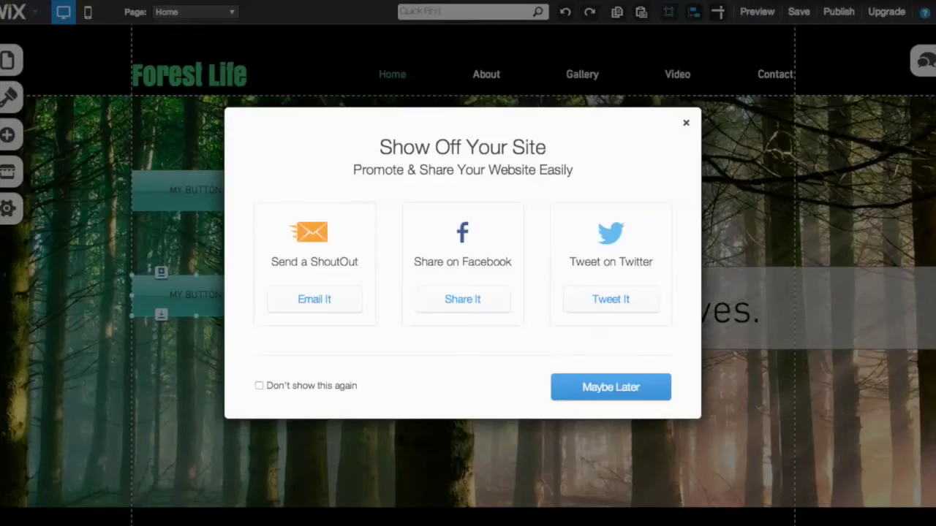
pyautogui.click(683, 123)
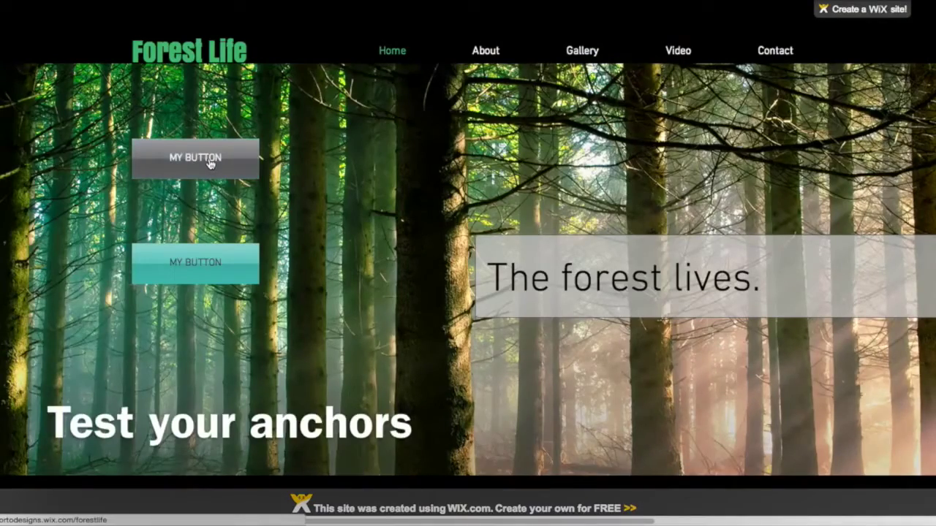
# - Test both teal buttons on the published site, returning to the start of the page after each jump
pyautogui.click(209, 160)
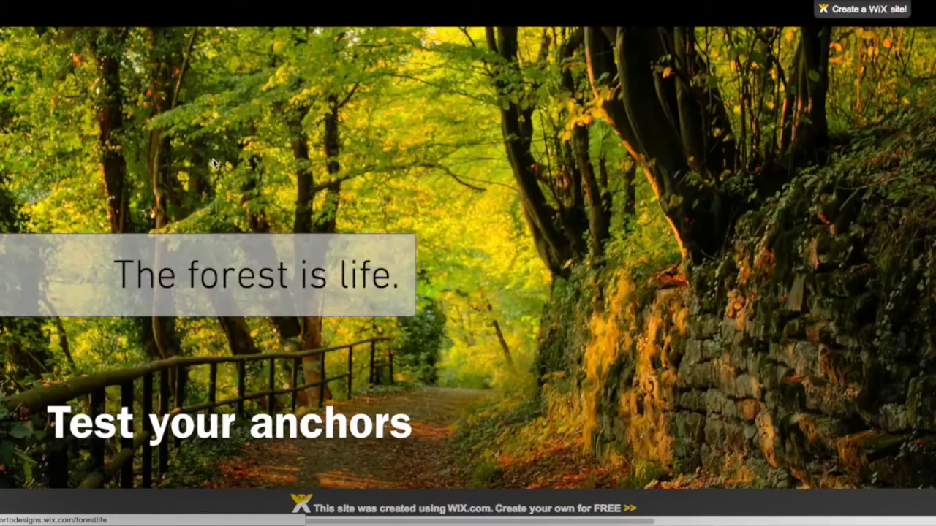
pyautogui.scroll(5, 234, 168)
pyautogui.scroll(3, 239, 179)
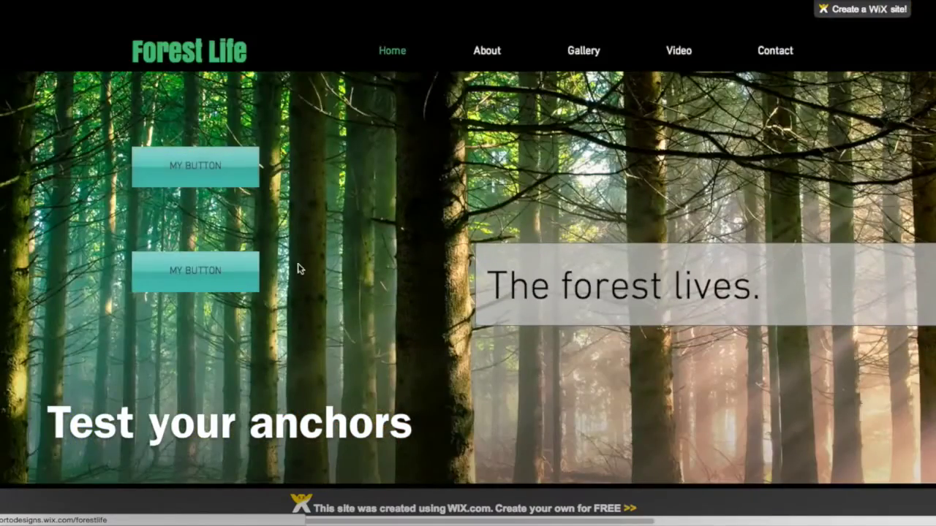
pyautogui.click(231, 271)
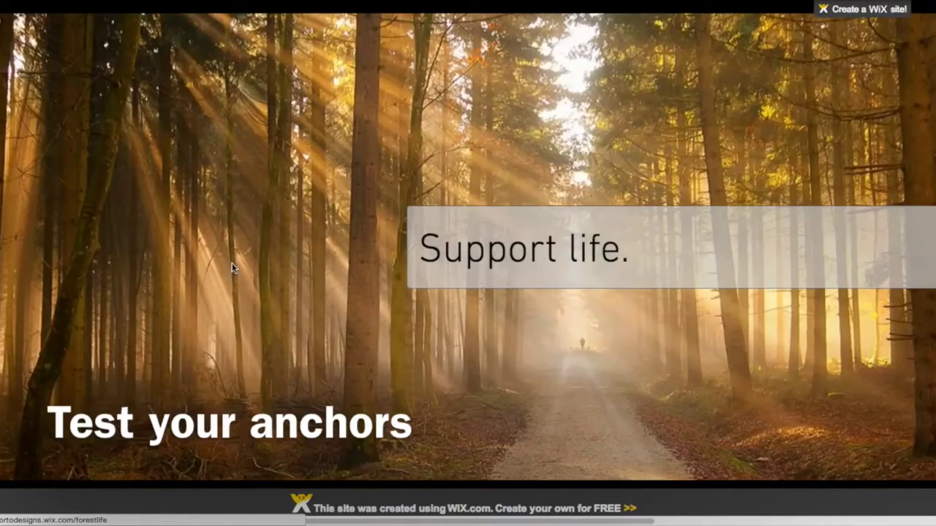
pyautogui.scroll(10, 232, 262)
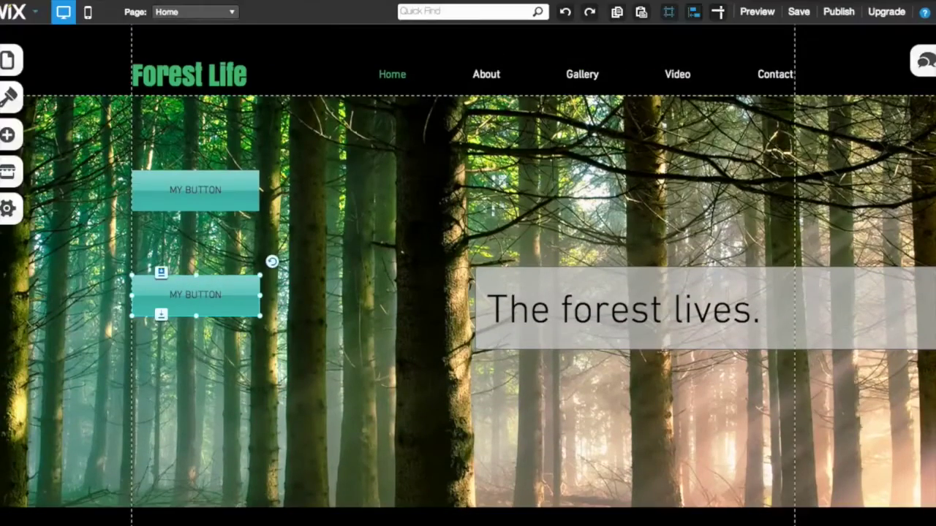
# - Change the upper teal button's text to "Life" in its settings, with the settings window moved clear of the buttons
pyautogui.rightClick(241, 205)
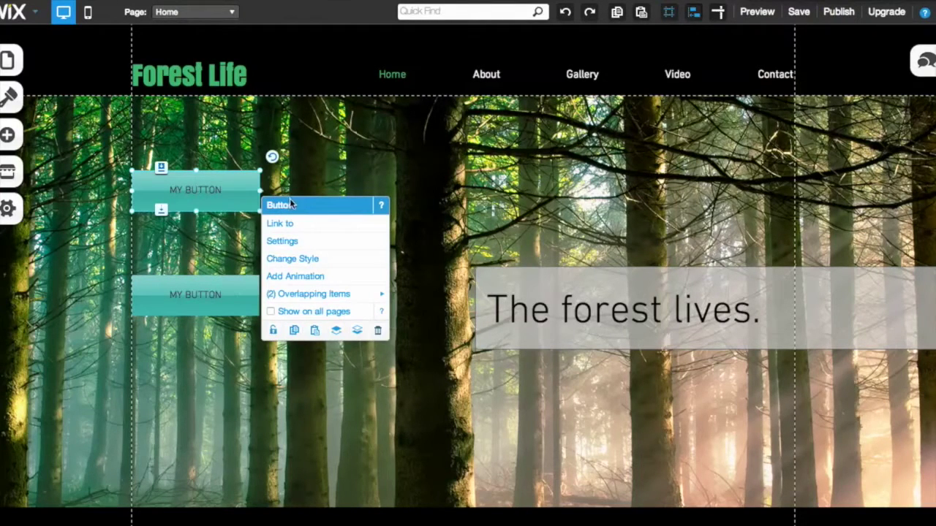
pyautogui.click(293, 244)
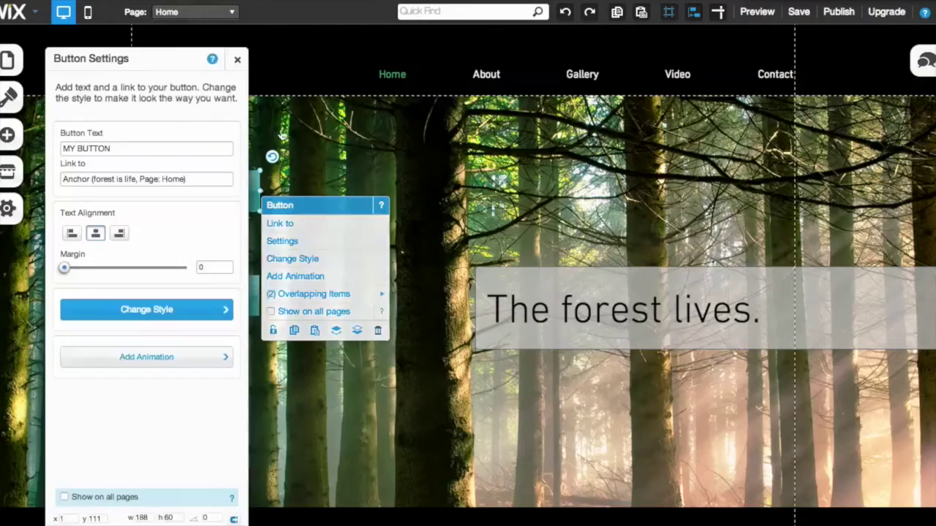
pyautogui.moveTo(180, 63); pyautogui.dragTo(553, 56)
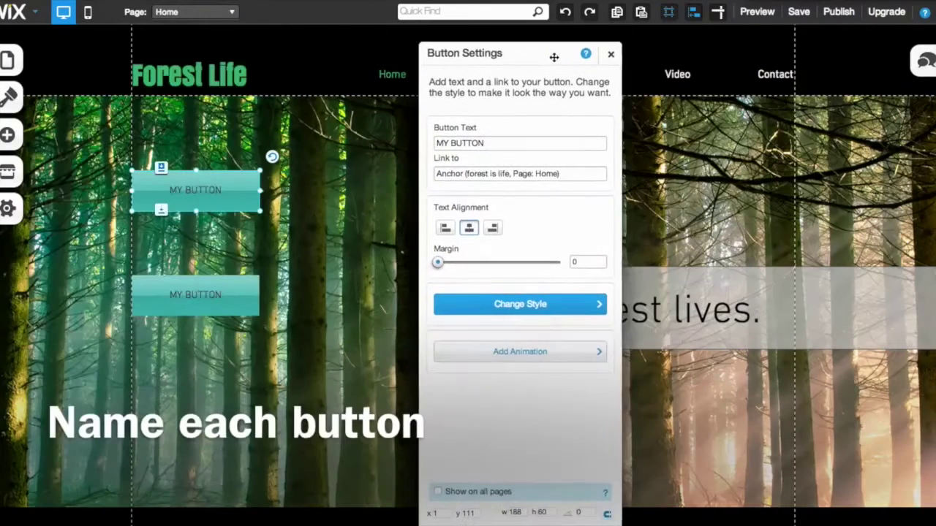
pyautogui.click(499, 141)
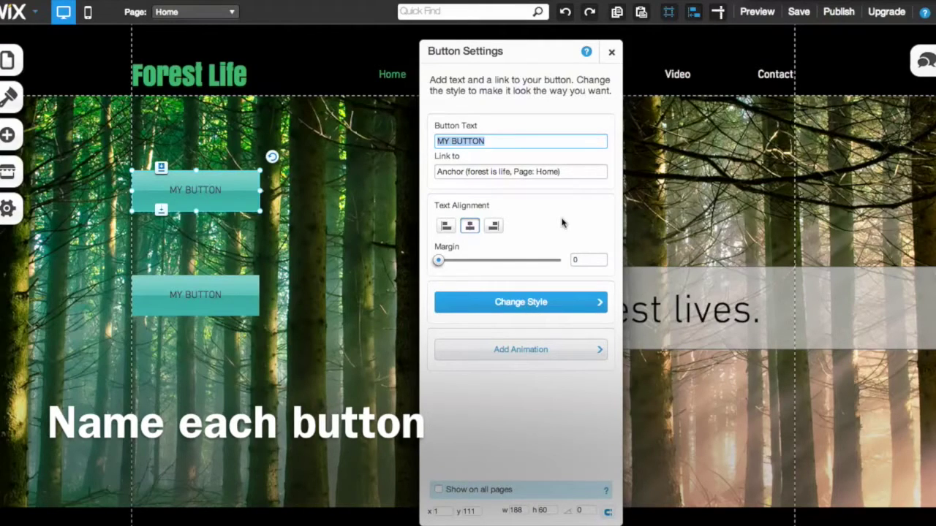
pyautogui.write('Life')
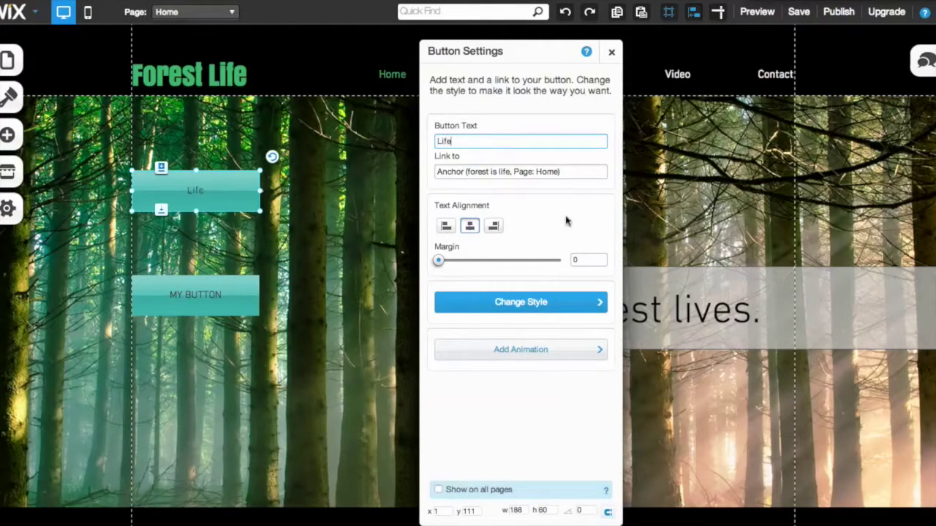
# - Change the lower teal button's text to "Support" and close the button settings
pyautogui.rightClick(221, 287)
pyautogui.click(490, 141)
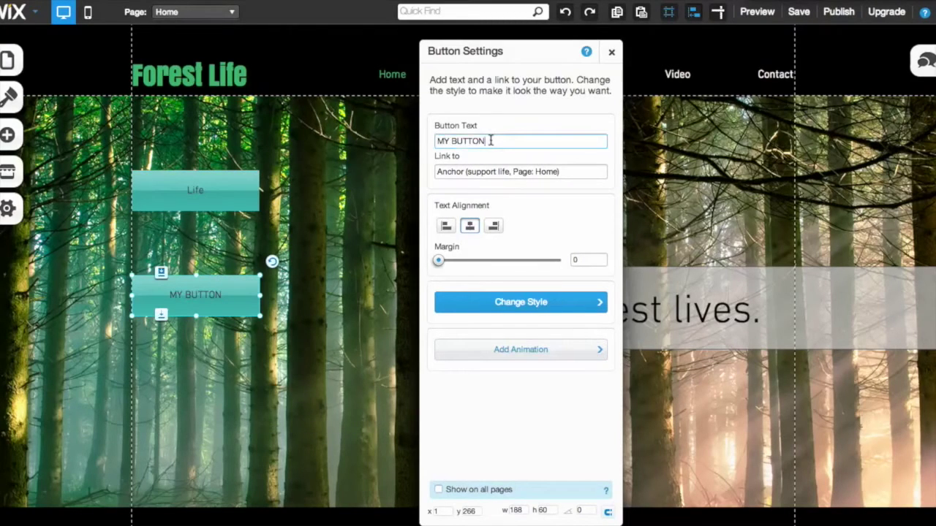
pyautogui.moveTo(490, 141); pyautogui.dragTo(437, 140)
pyautogui.write('Support')
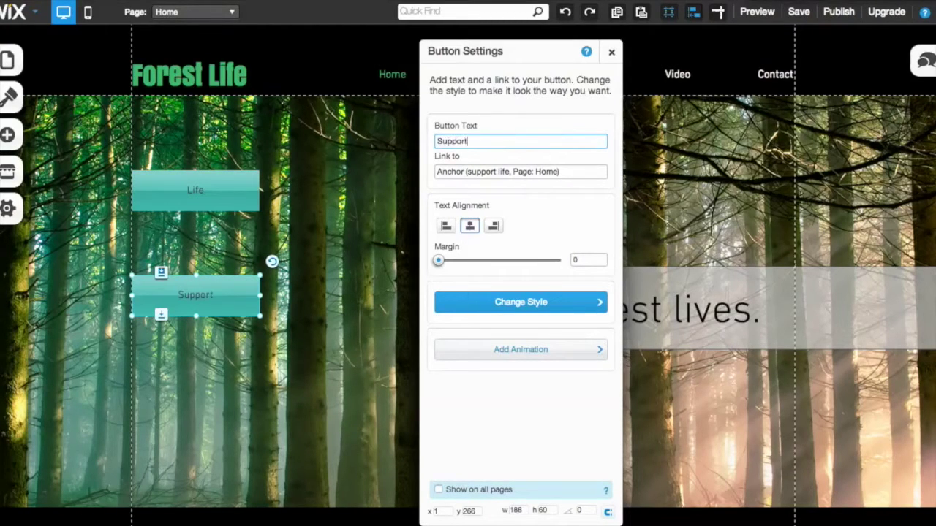
pyautogui.click(612, 55)
pyautogui.click(345, 220)
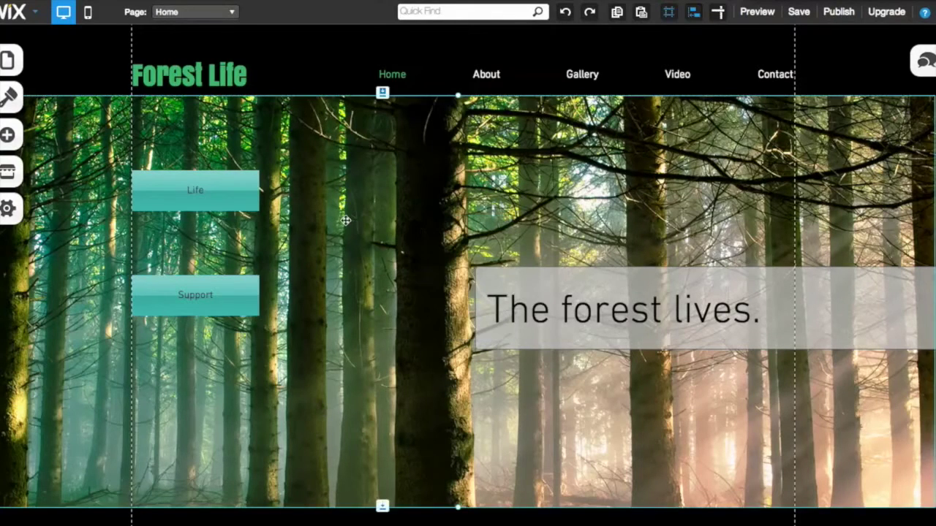
# - Add a new button and place it in the lower-right corner of the "The forest is life." image, inside the page guideline
pyautogui.scroll(-2, 350, 215)
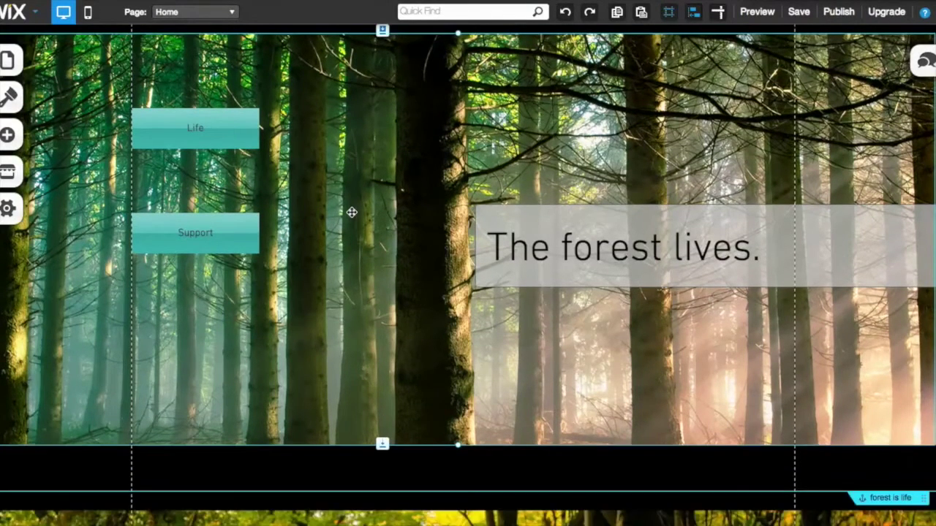
pyautogui.scroll(2, 352, 212)
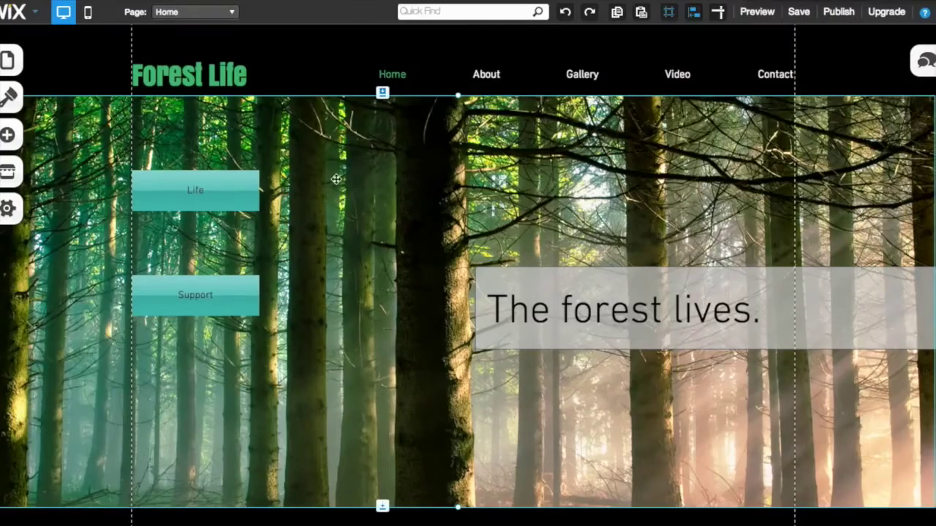
pyautogui.scroll(-10, 341, 191)
pyautogui.scroll(-3, 336, 179)
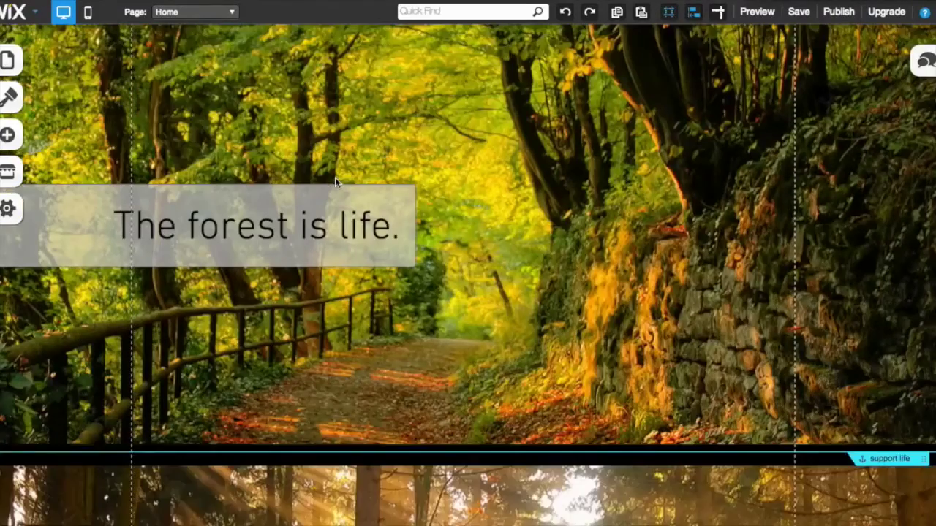
pyautogui.scroll(2, 338, 177)
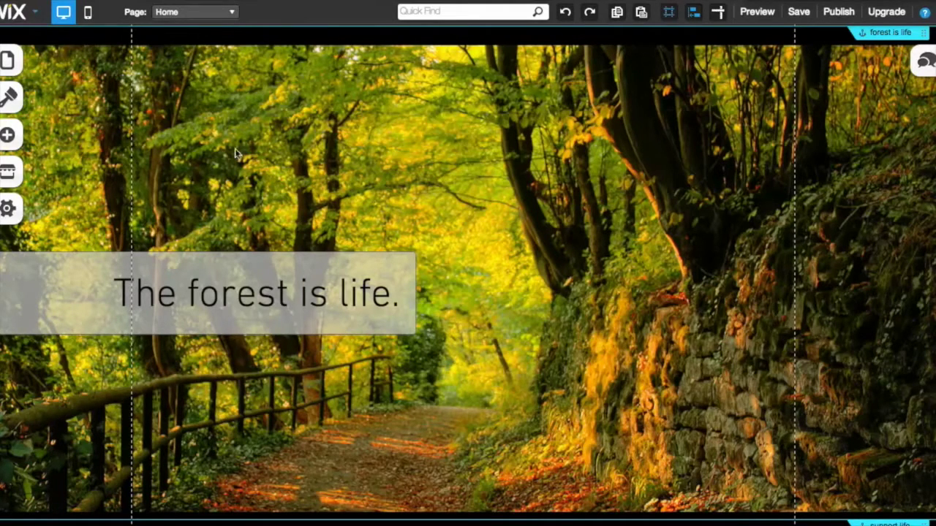
pyautogui.scroll(-1, 242, 150)
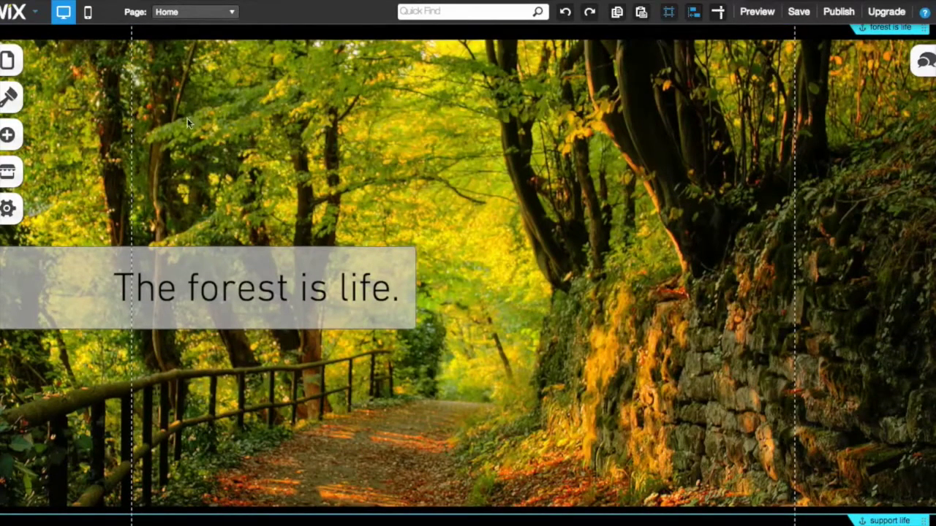
pyautogui.click(9, 136)
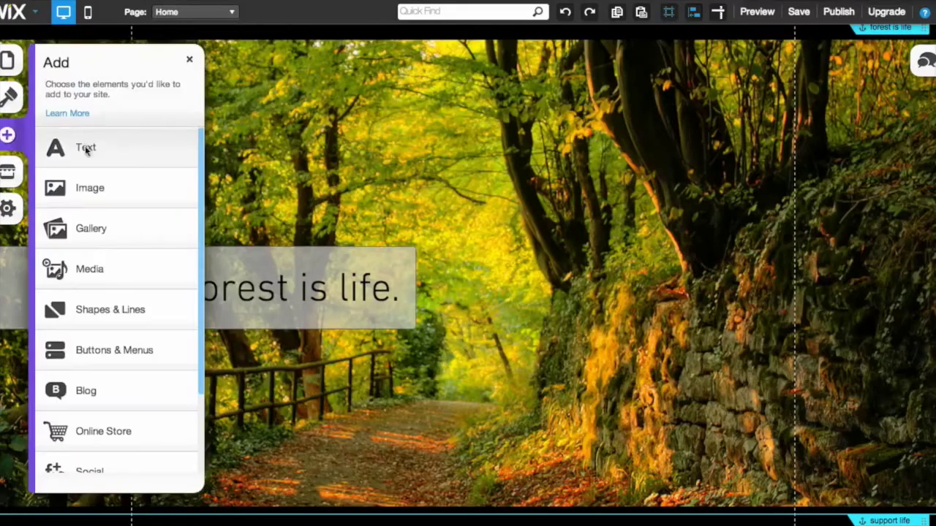
pyautogui.click(140, 353)
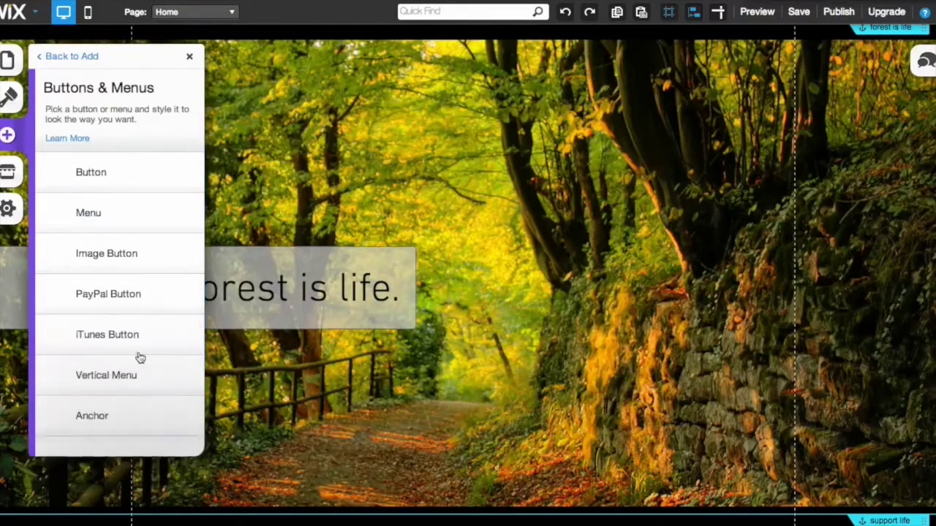
pyautogui.click(114, 180)
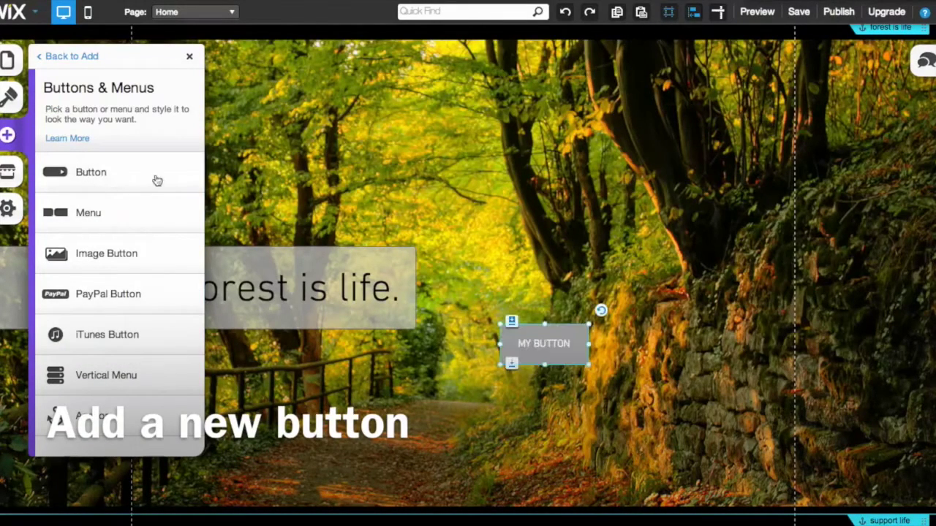
pyautogui.moveTo(536, 345); pyautogui.dragTo(758, 467)
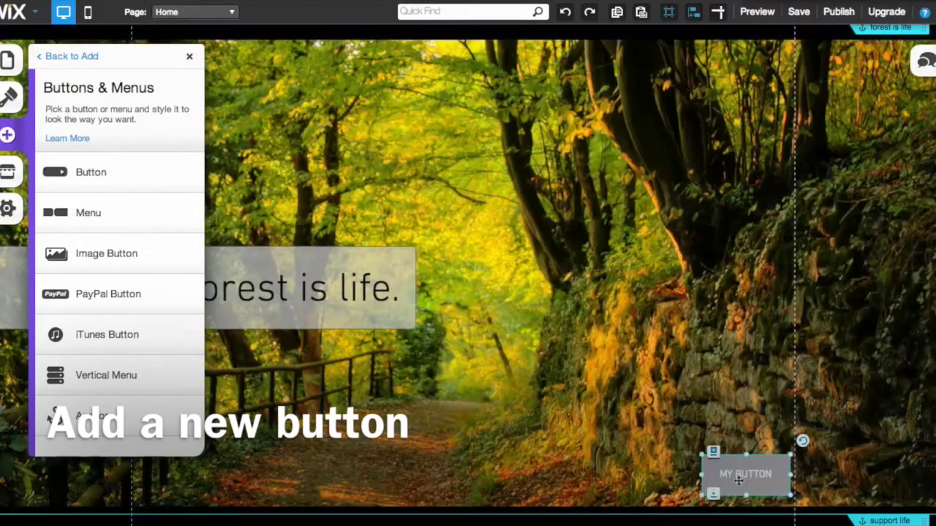
pyautogui.click(753, 476)
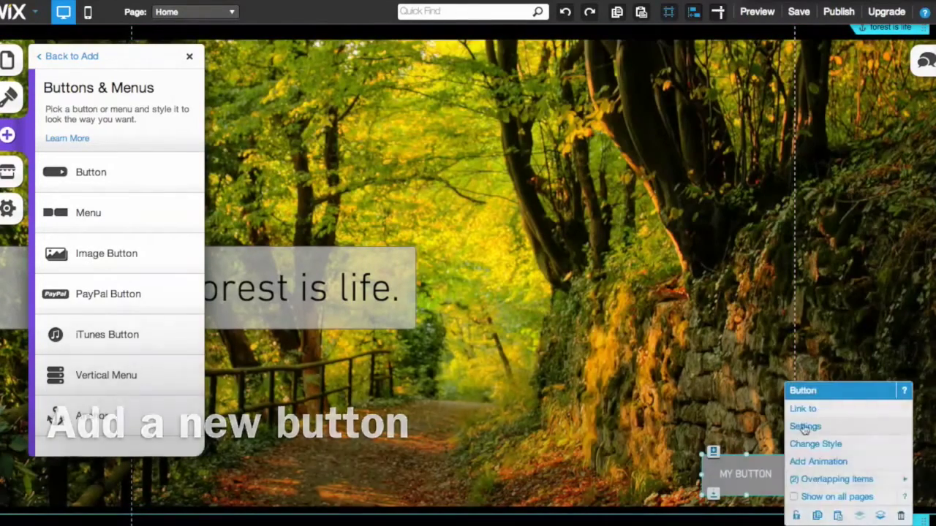
pyautogui.click(746, 473)
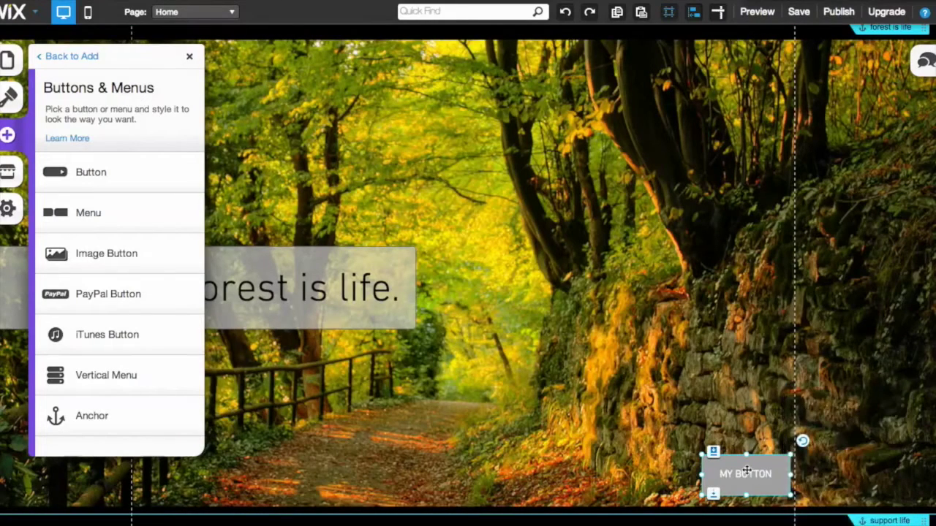
pyautogui.rightClick(746, 472)
pyautogui.press('Escape')
# - Set the new button's text to "TOP" in its settings and close them
pyautogui.rightClick(761, 470)
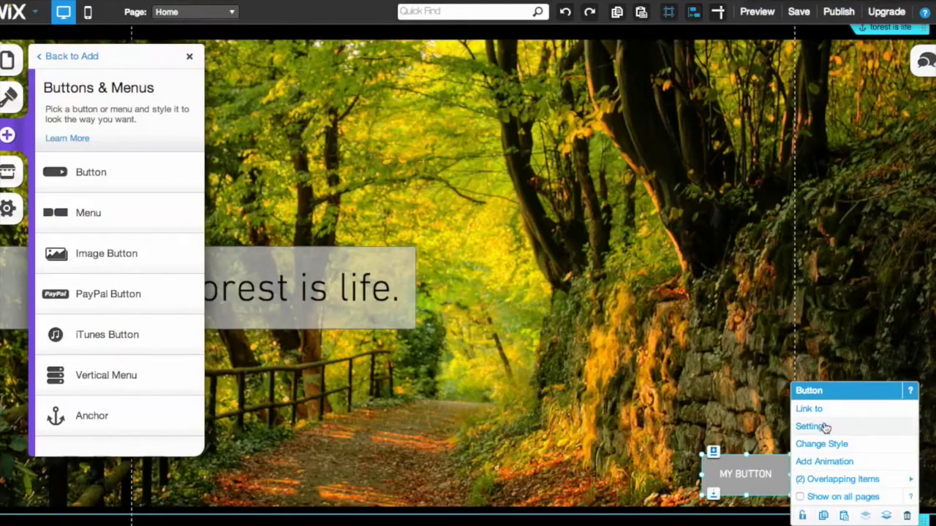
pyautogui.click(826, 428)
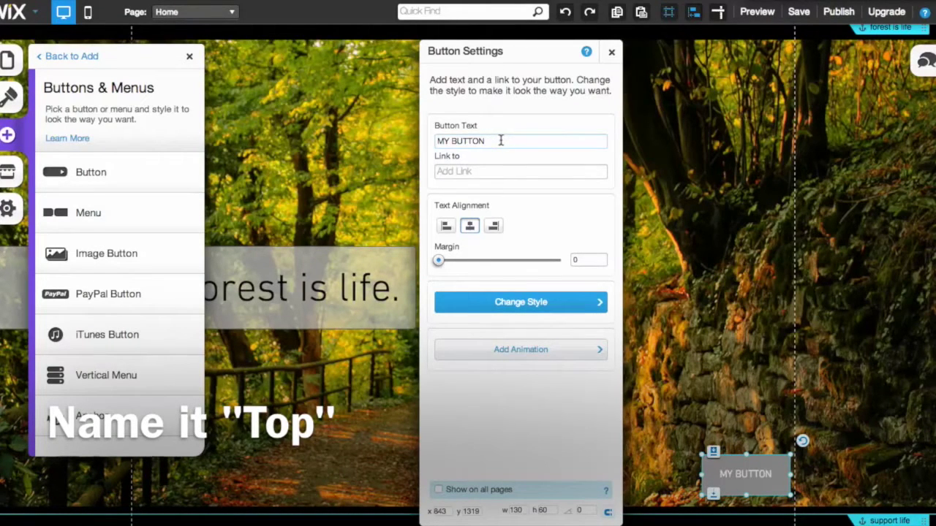
pyautogui.moveTo(501, 141); pyautogui.dragTo(398, 139)
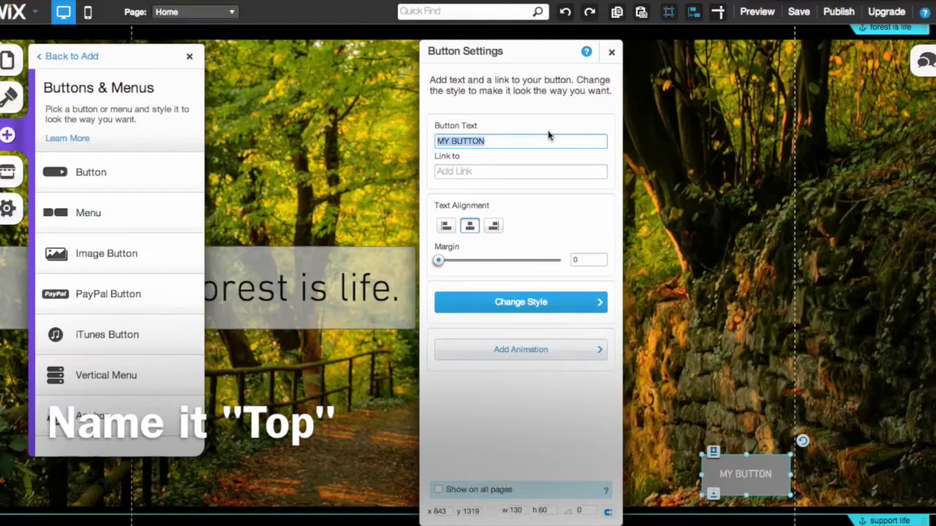
pyautogui.write('top')
pyautogui.press('BackSpace')
pyautogui.press('BackSpace')
pyautogui.press('BackSpace')
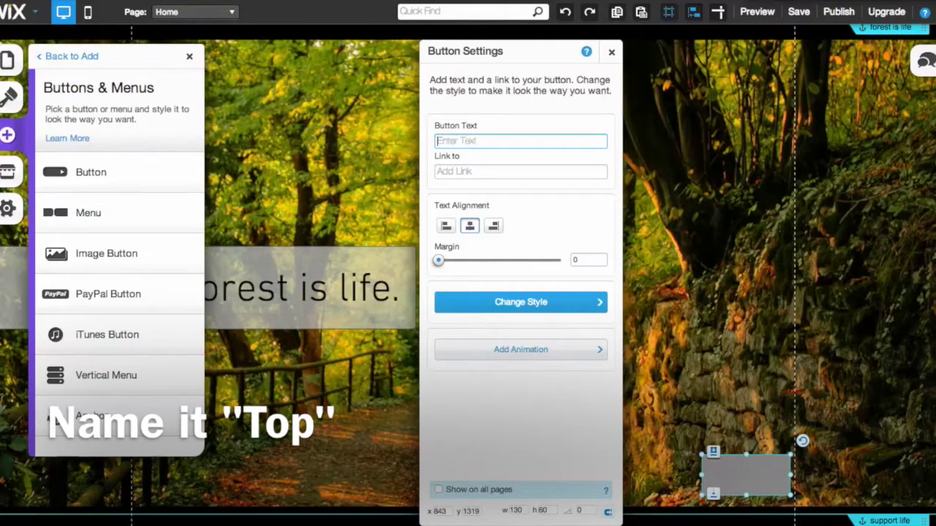
pyautogui.write('TOP')
pyautogui.click(538, 201)
pyautogui.click(611, 53)
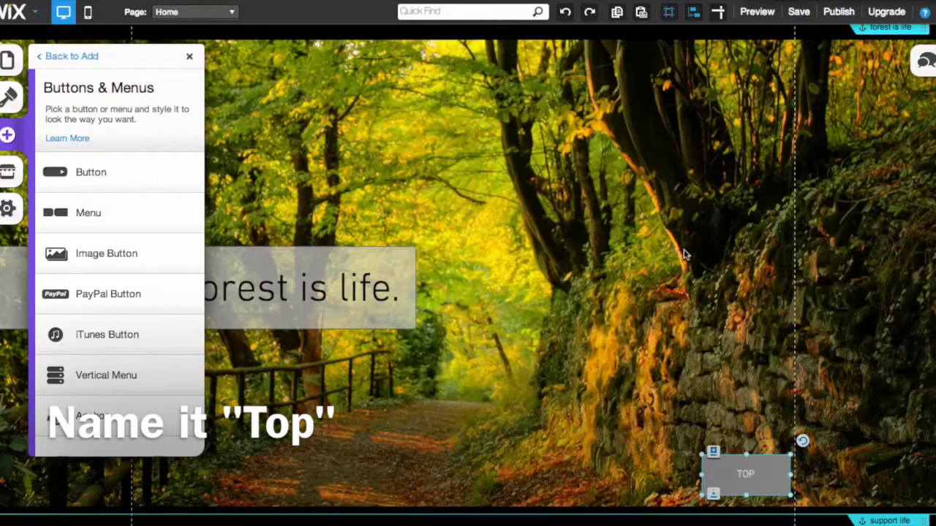
# - Resize the TOP button to be slightly wider and shorter above the "support life" anchor
pyautogui.moveTo(701, 474)
pyautogui.mouseDown()
pyautogui.moveTo(712, 484)
pyautogui.moveTo(701, 478)
pyautogui.mouseUp()
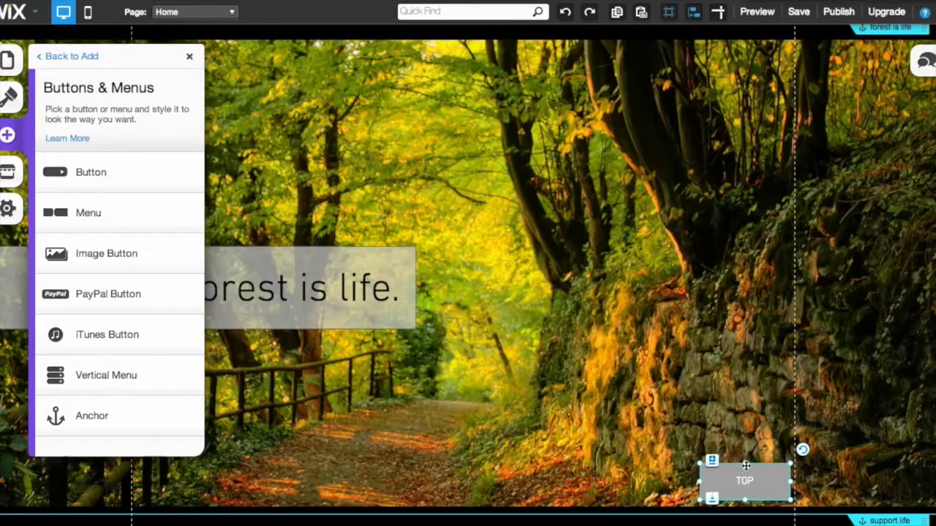
pyautogui.scroll(-2, 746, 468)
pyautogui.click(766, 416)
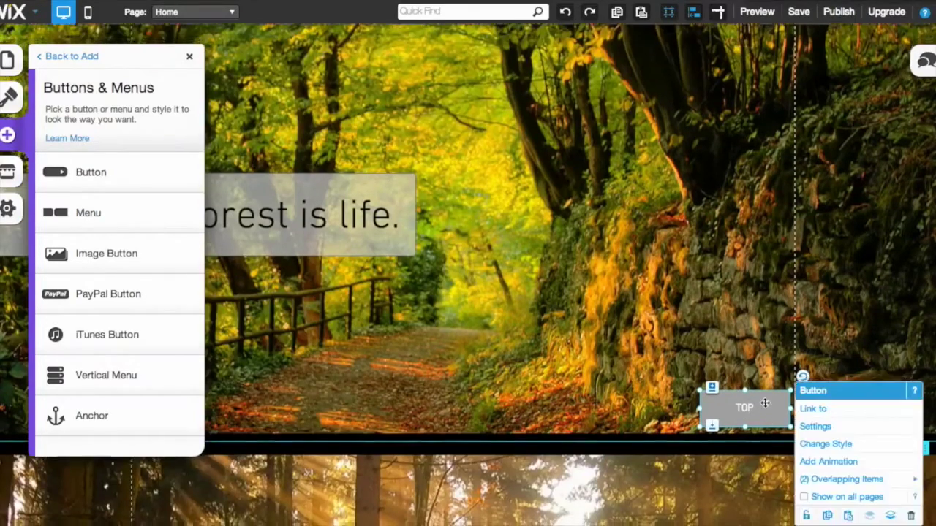
pyautogui.scroll(-3, 735, 375)
pyautogui.scroll(3, 653, 379)
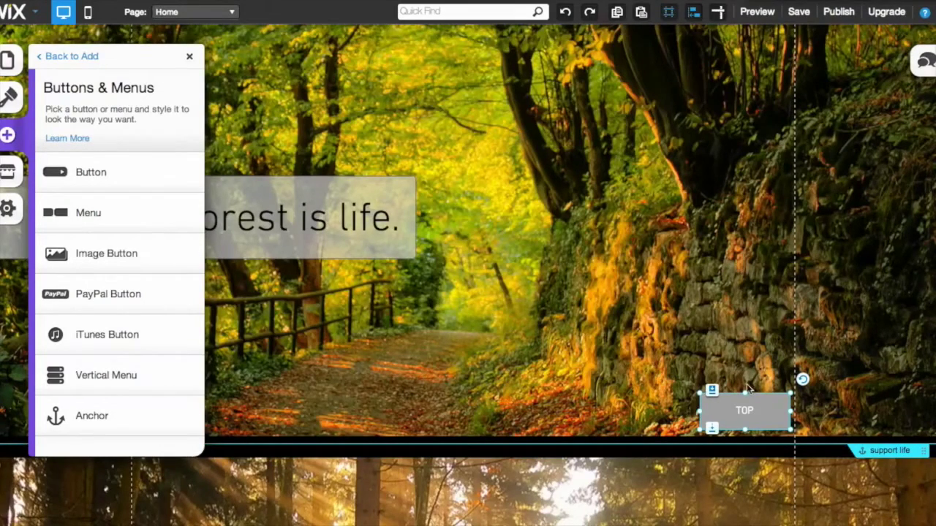
# - Add a new anchor to the Home page and move it to the very top, above the site header
pyautogui.scroll(10, 698, 374)
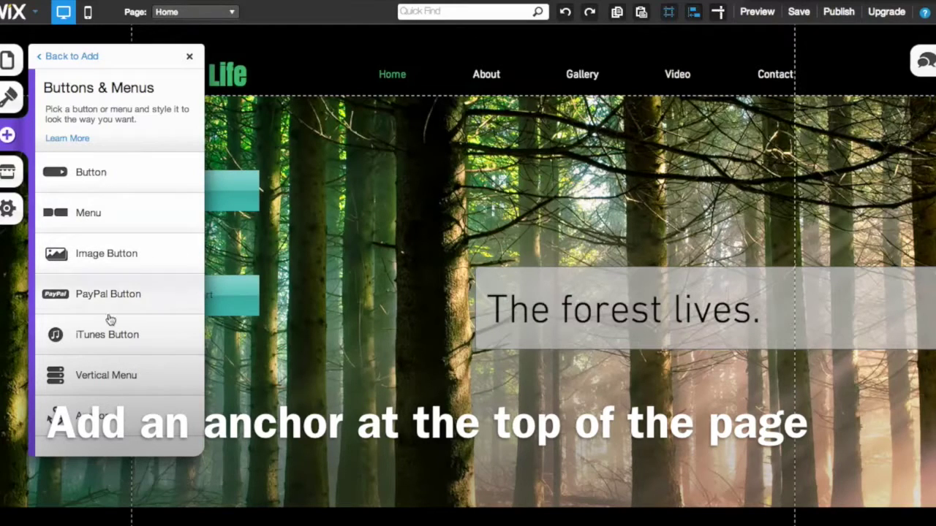
pyautogui.click(9, 135)
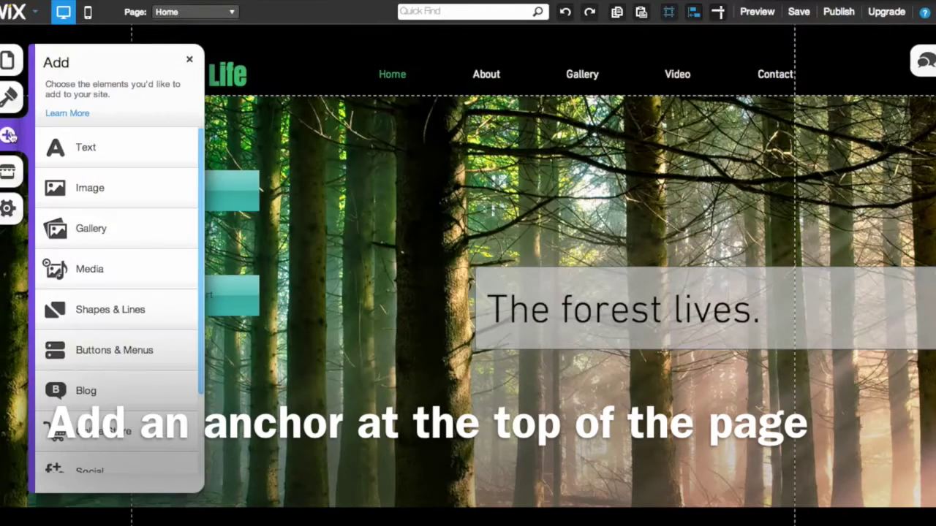
pyautogui.click(127, 352)
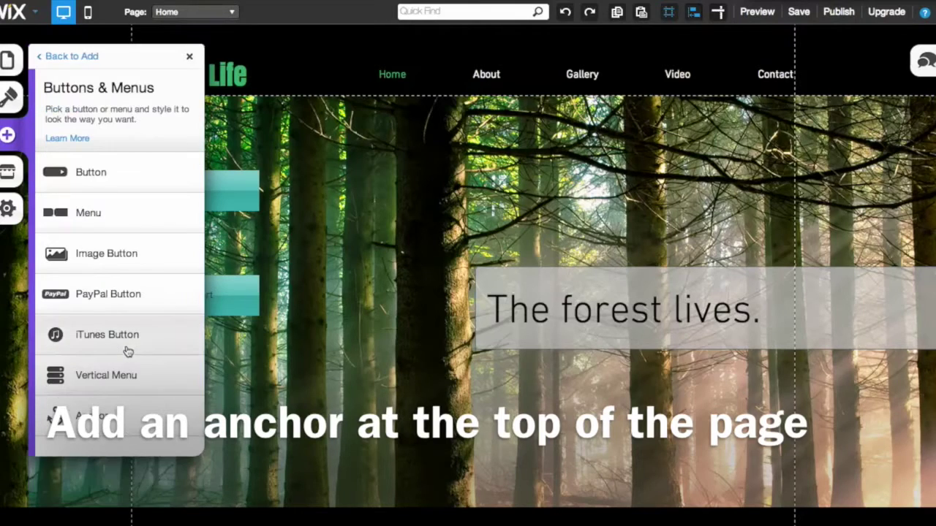
pyautogui.moveTo(128, 416); pyautogui.dragTo(236, 356)
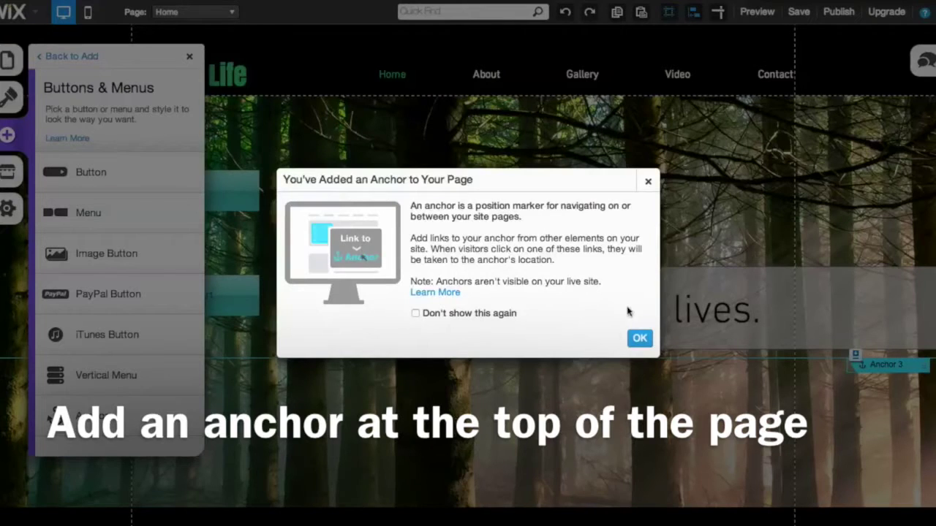
pyautogui.click(641, 339)
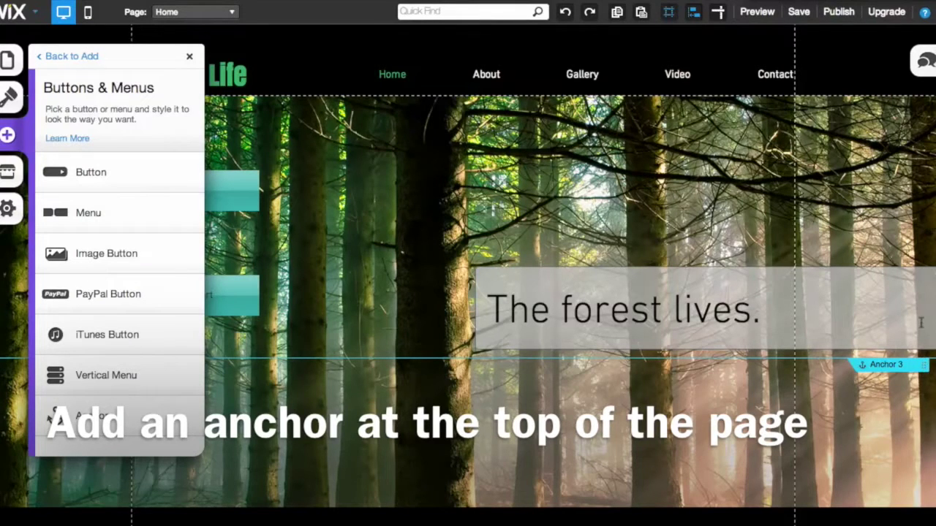
pyautogui.moveTo(925, 364); pyautogui.dragTo(886, 33)
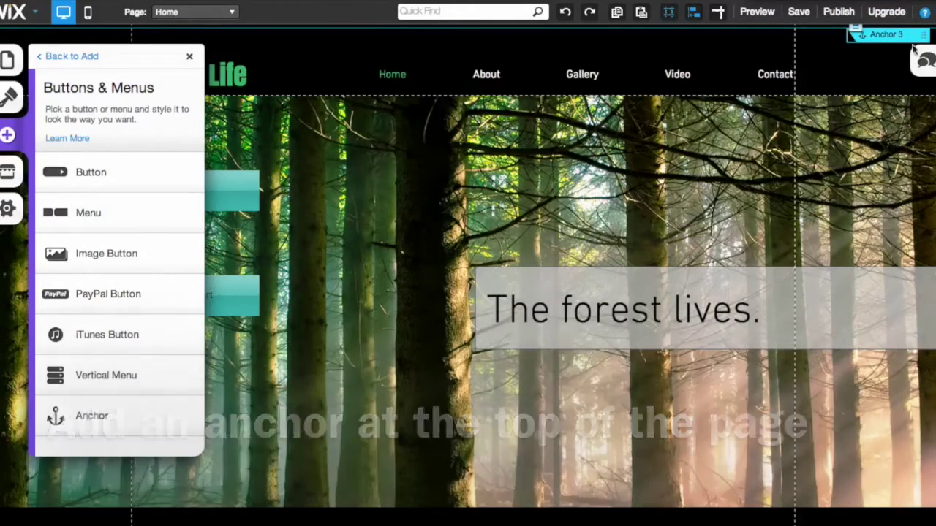
# - Rename the new anchor as "Top", close its settings, and nudge it up to the page's upper edge
pyautogui.click(882, 34)
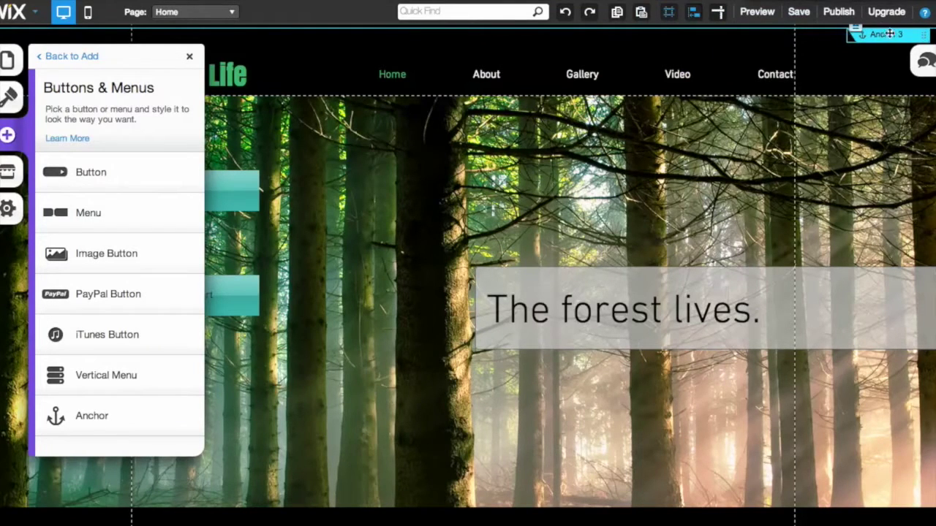
pyautogui.click(857, 47)
pyautogui.click(793, 63)
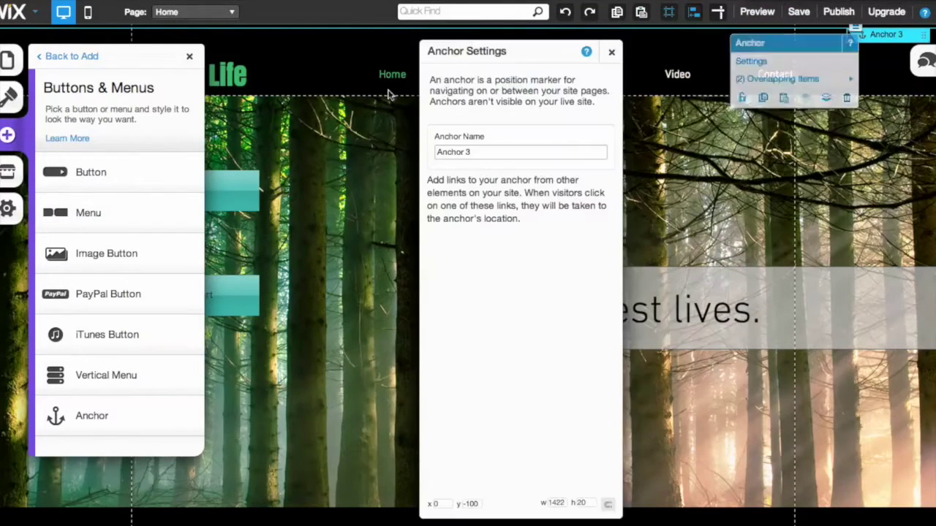
pyautogui.tripleClick(508, 151)
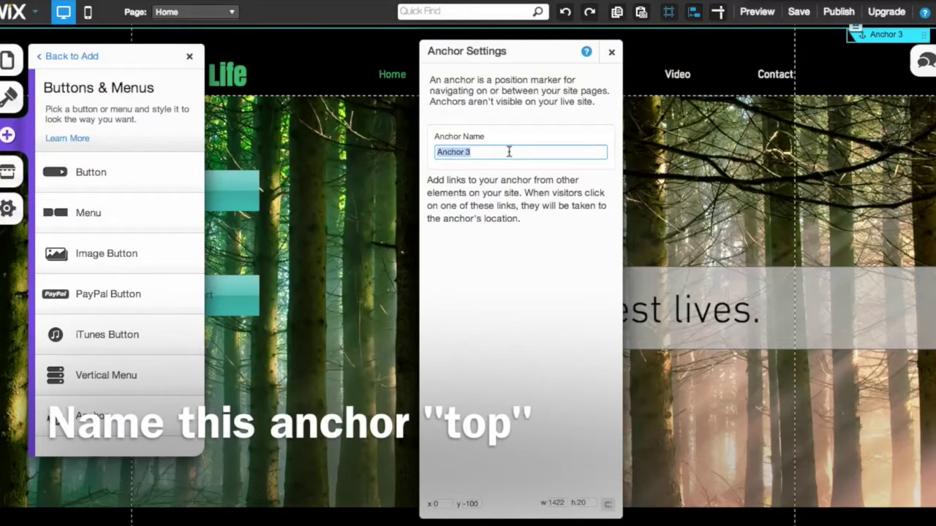
pyautogui.write('TOP')
pyautogui.press('BackSpace')
pyautogui.press('BackSpace')
pyautogui.write('o')
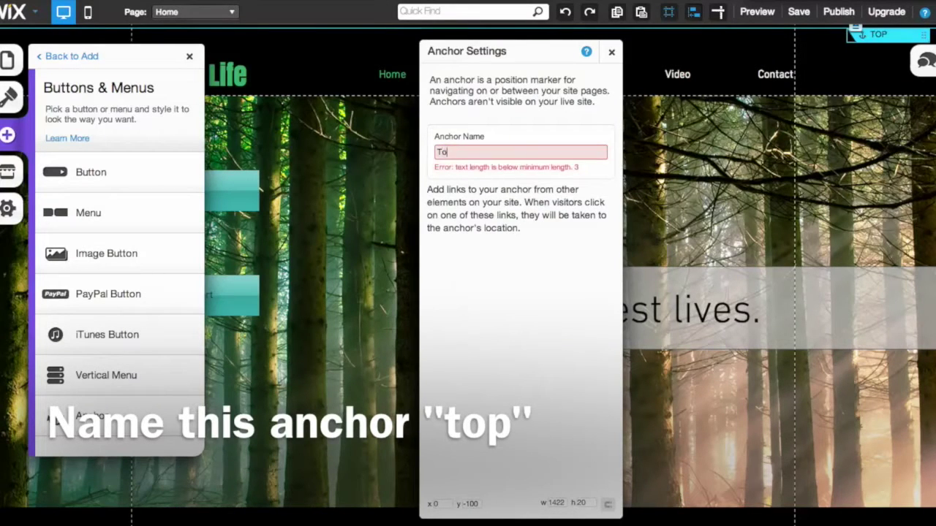
pyautogui.write('p')
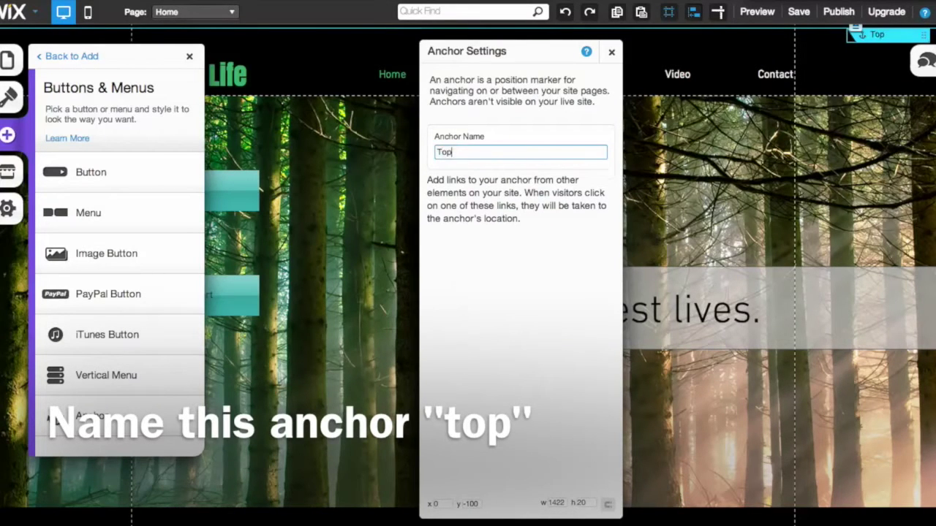
pyautogui.click(611, 52)
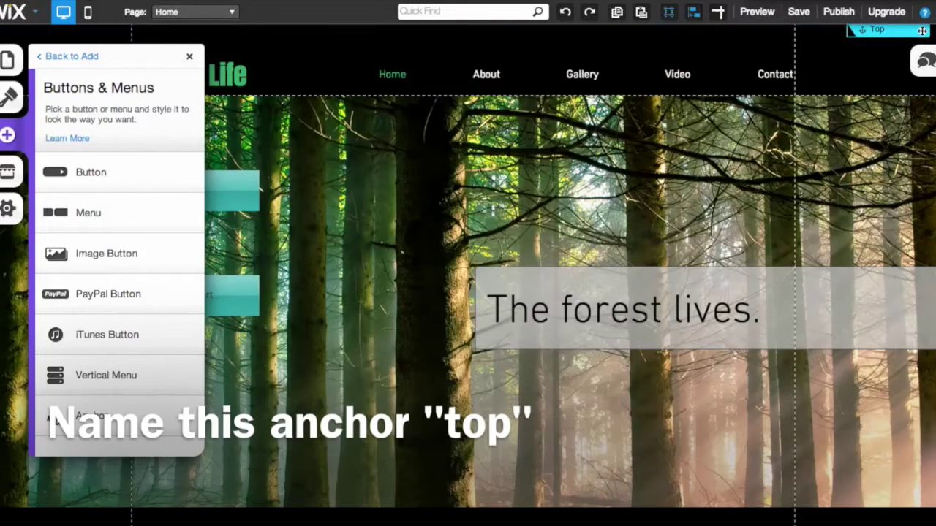
pyautogui.moveTo(925, 34)
pyautogui.mouseDown()
pyautogui.moveTo(925, 16)
pyautogui.moveTo(926, 28)
pyautogui.mouseUp()
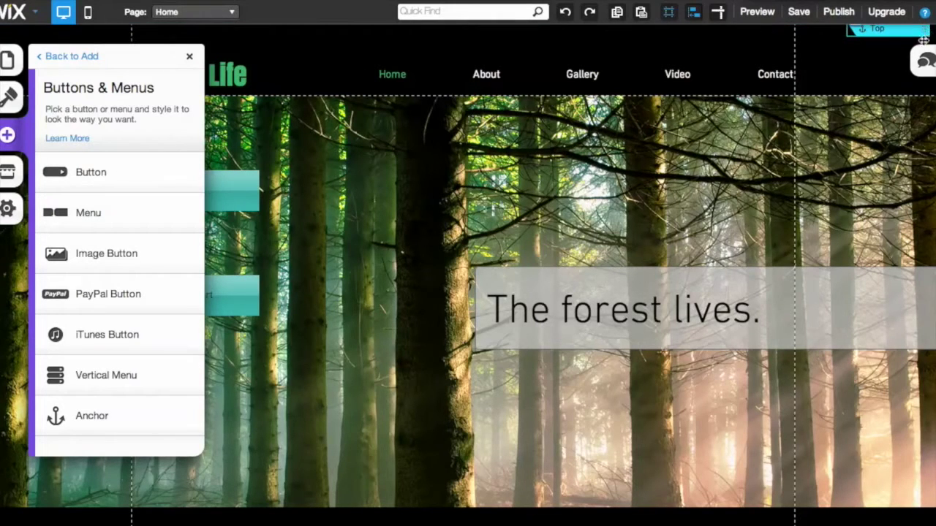
# - Link the TOP button on the "The forest is life." image to the "Top" anchor on the Home page
pyautogui.click(434, 185)
pyautogui.scroll(-4, 435, 183)
pyautogui.scroll(-5, 436, 184)
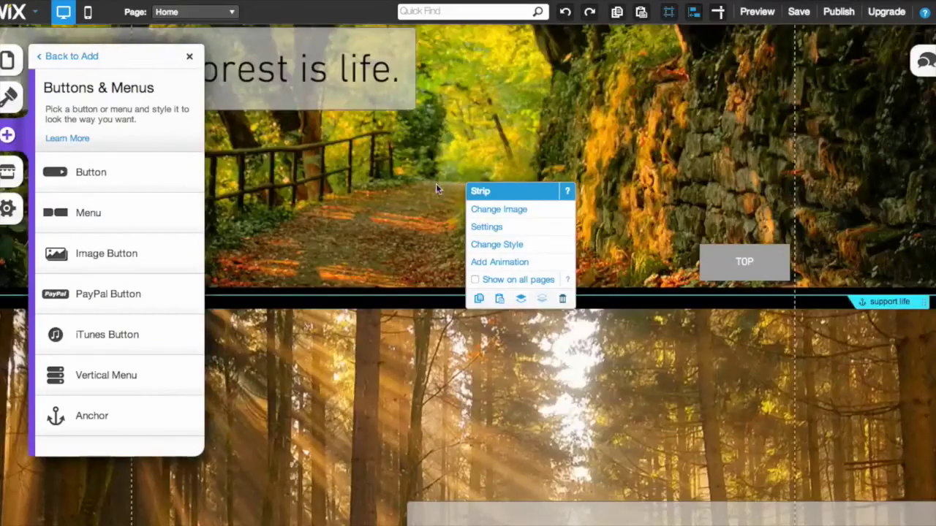
pyautogui.click(743, 247)
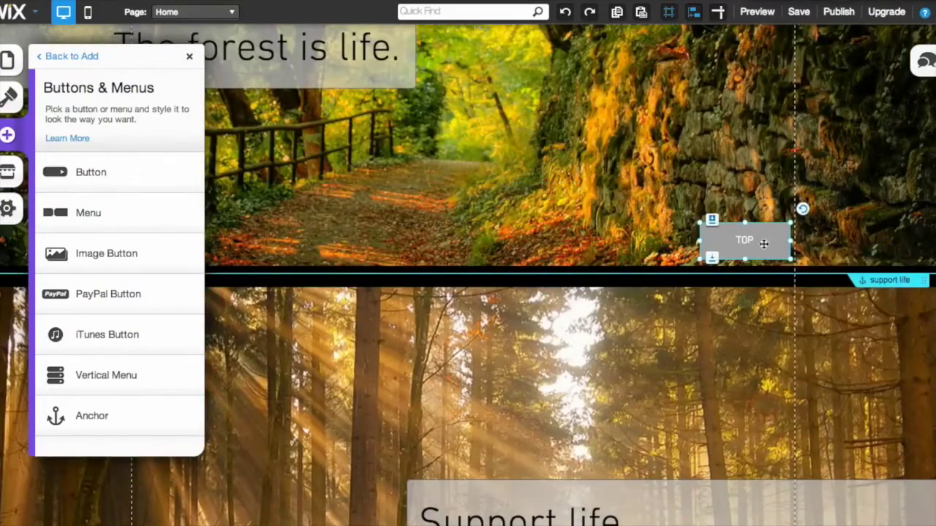
pyautogui.click(763, 241)
pyautogui.click(840, 269)
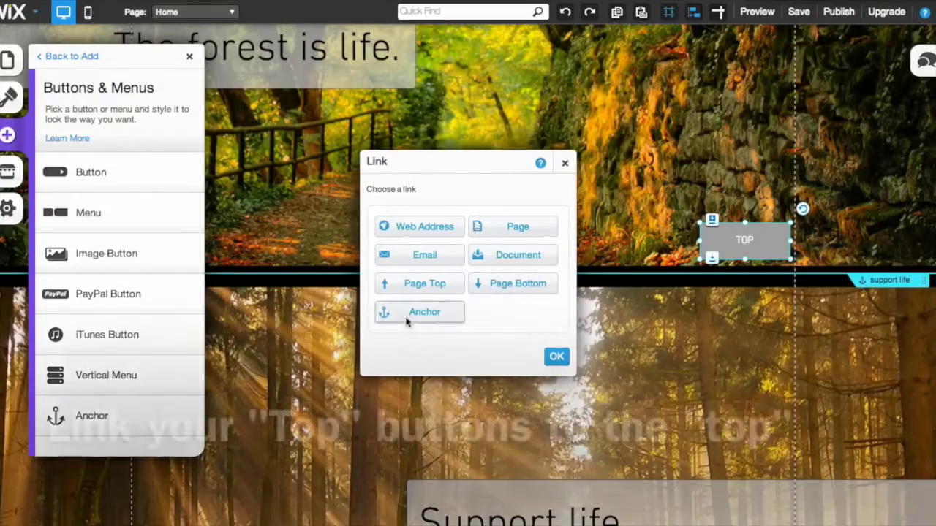
pyautogui.click(410, 315)
pyautogui.click(509, 319)
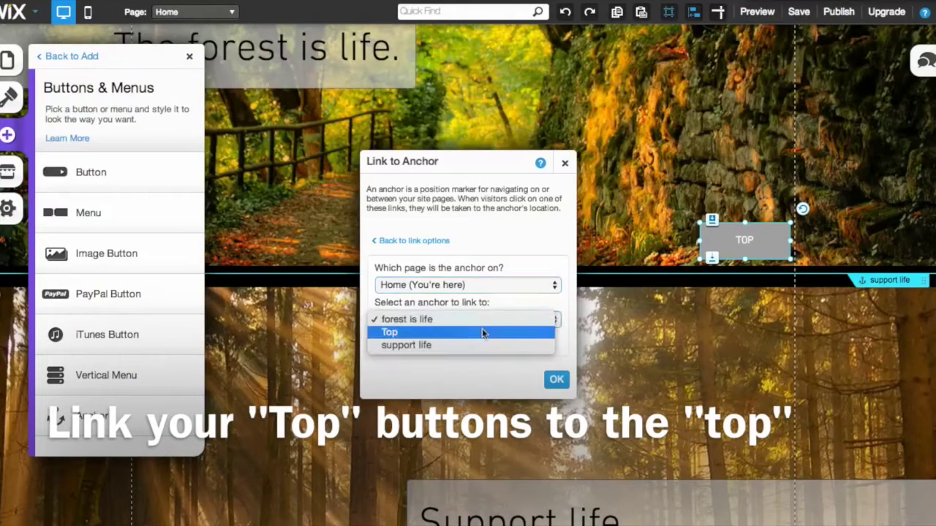
pyautogui.click(484, 332)
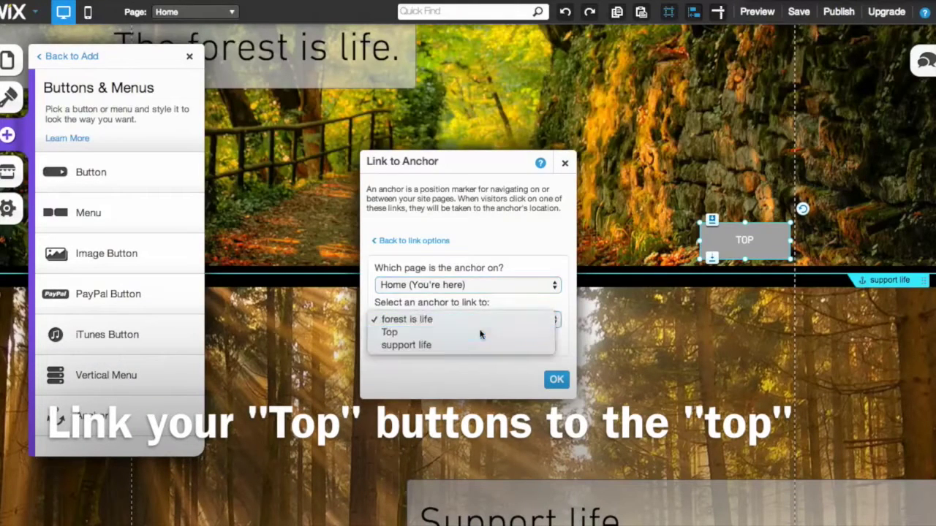
pyautogui.click(556, 381)
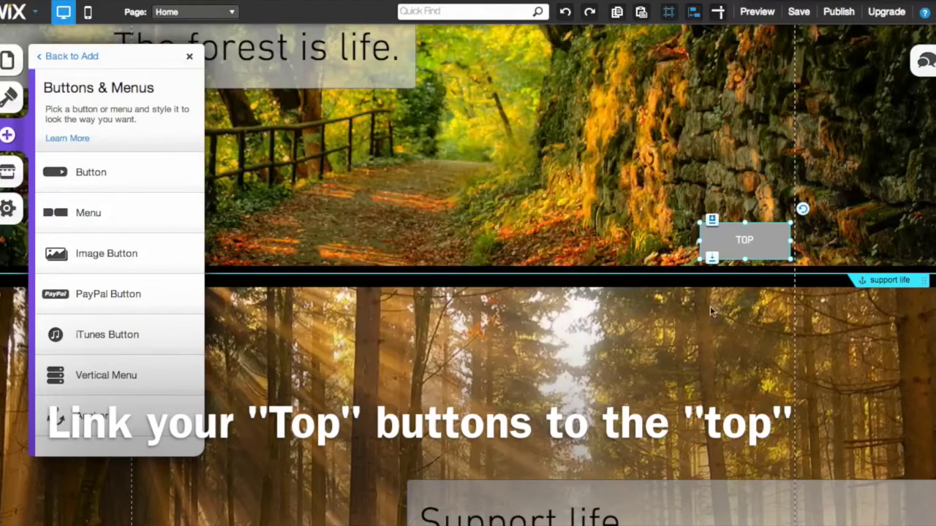
# - Duplicate the linked TOP button and place the copy in the lower-right corner of the "Support life." image, inside the page guideline
pyautogui.rightClick(732, 240)
pyautogui.click(708, 293)
pyautogui.scroll(-5, 704, 288)
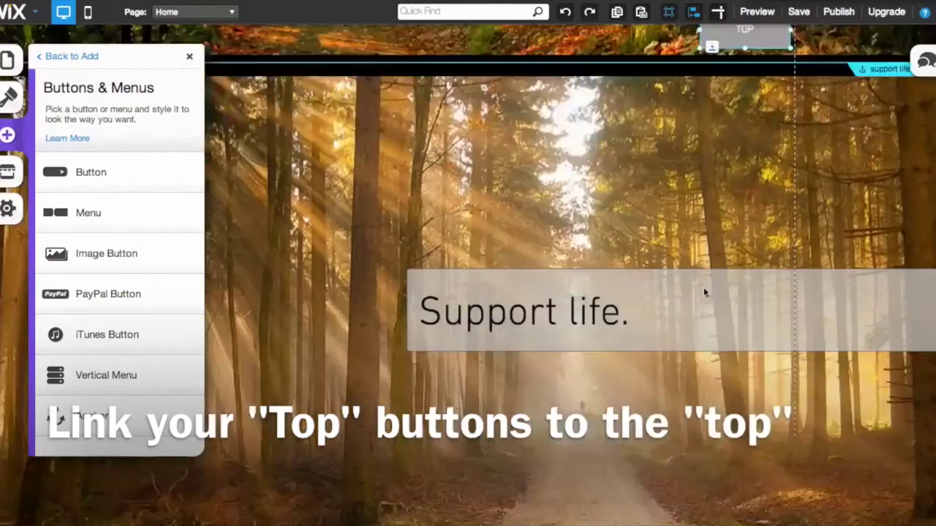
pyautogui.click(610, 370)
pyautogui.moveTo(609, 370); pyautogui.dragTo(740, 383)
pyautogui.click(740, 382)
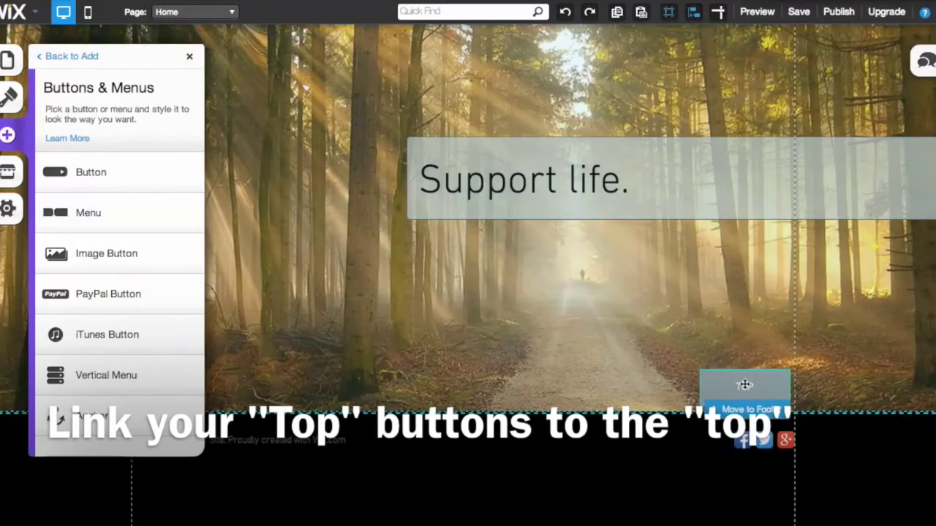
# - Publish the site online with the default publishing options and close the confirmation
pyautogui.scroll(10, 528, 286)
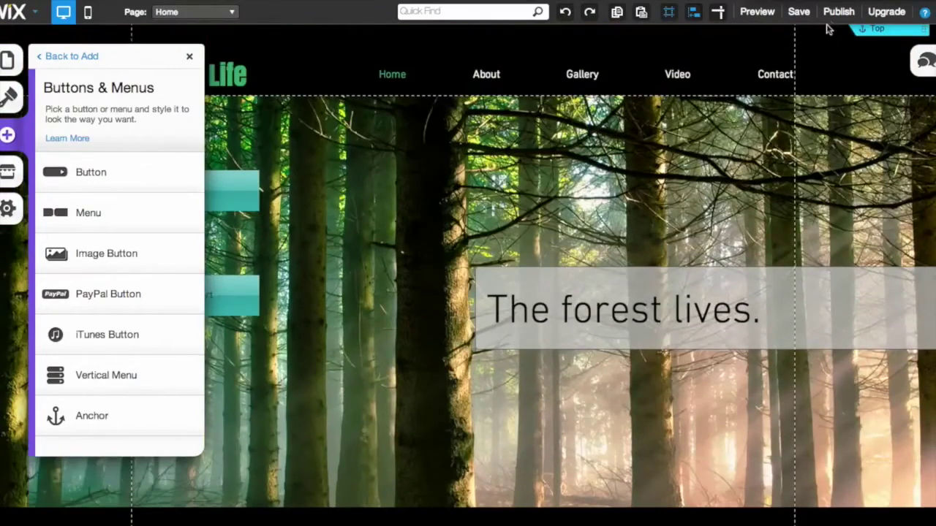
pyautogui.click(835, 12)
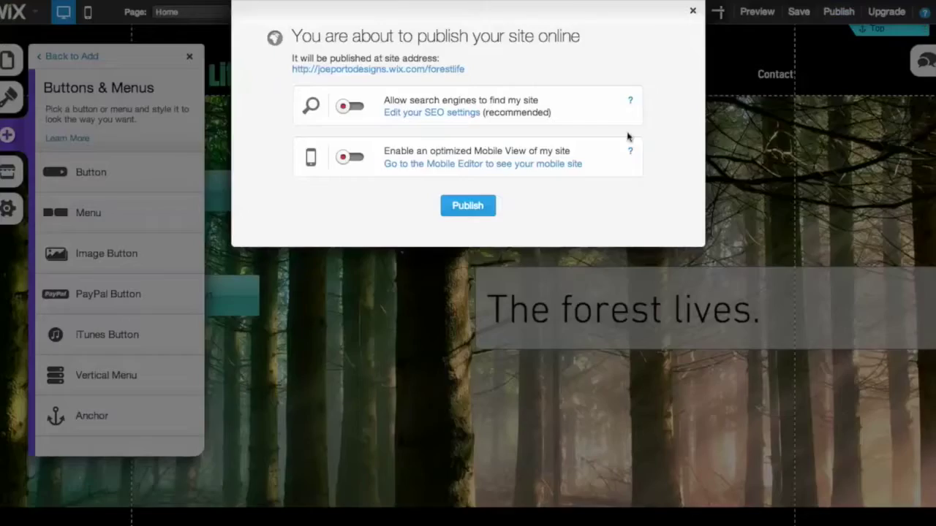
pyautogui.click(482, 204)
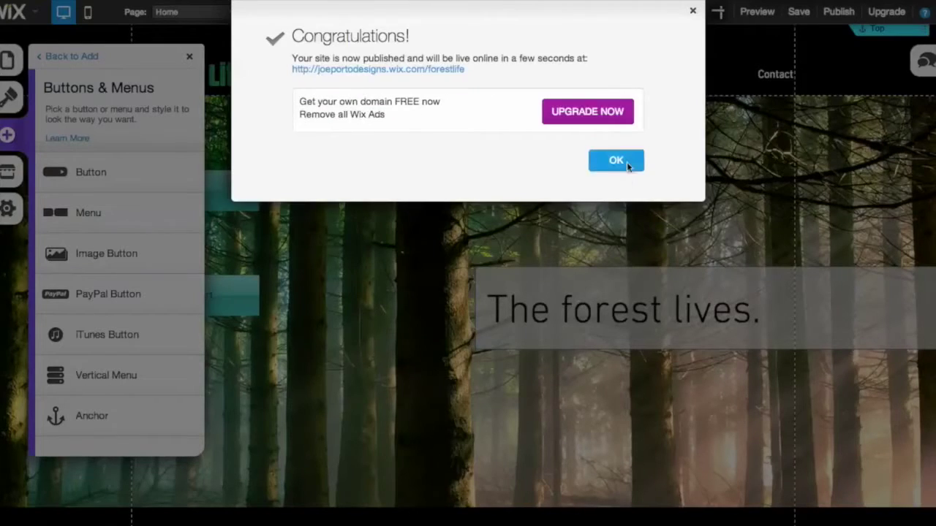
pyautogui.click(614, 160)
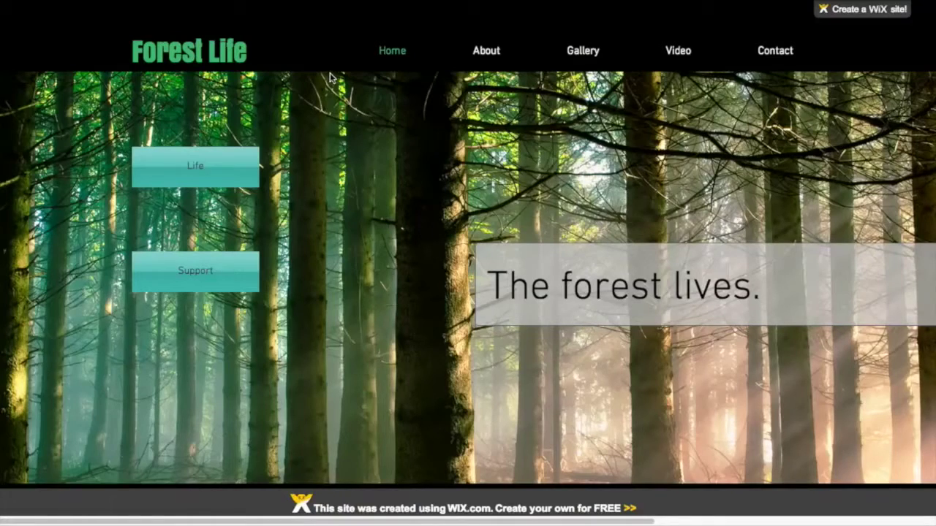
# - On the published site, test the Life and Support buttons and the TOP button in each of their sections
pyautogui.click(225, 173)
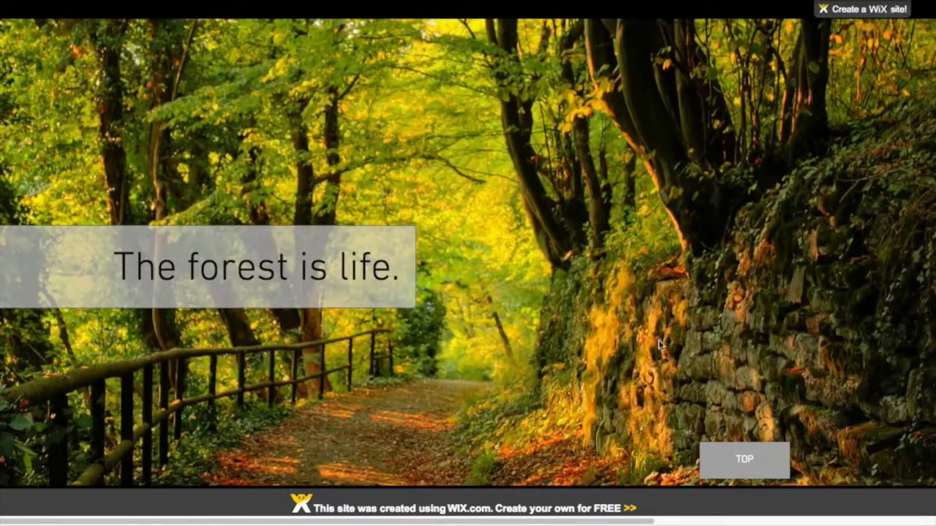
pyautogui.click(737, 457)
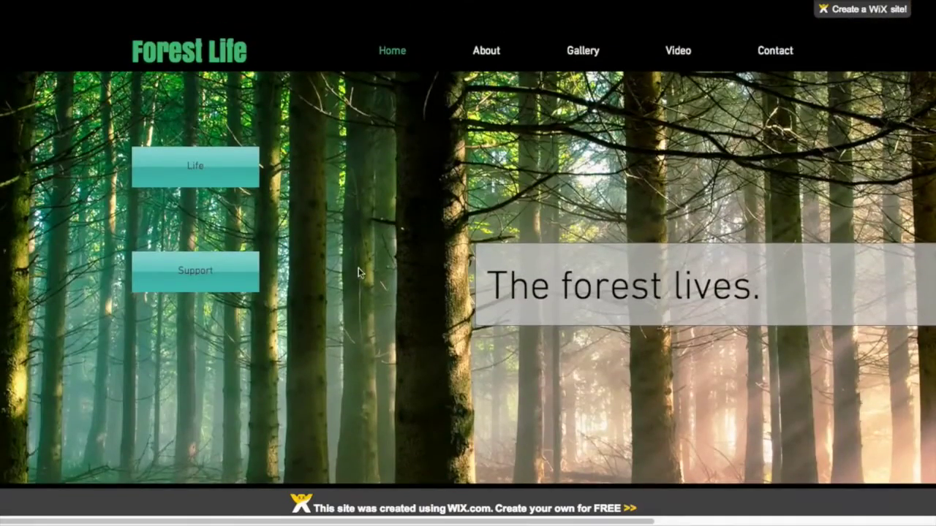
pyautogui.click(234, 274)
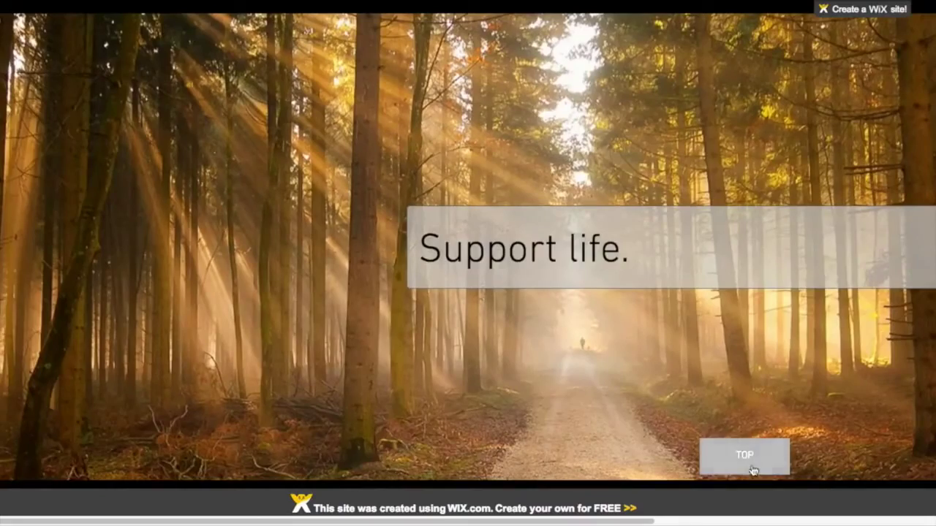
pyautogui.click(751, 464)
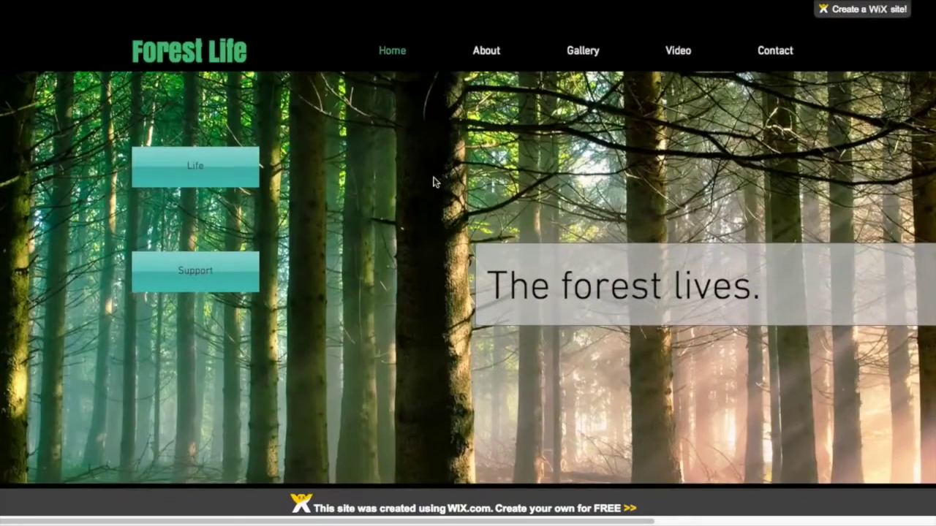